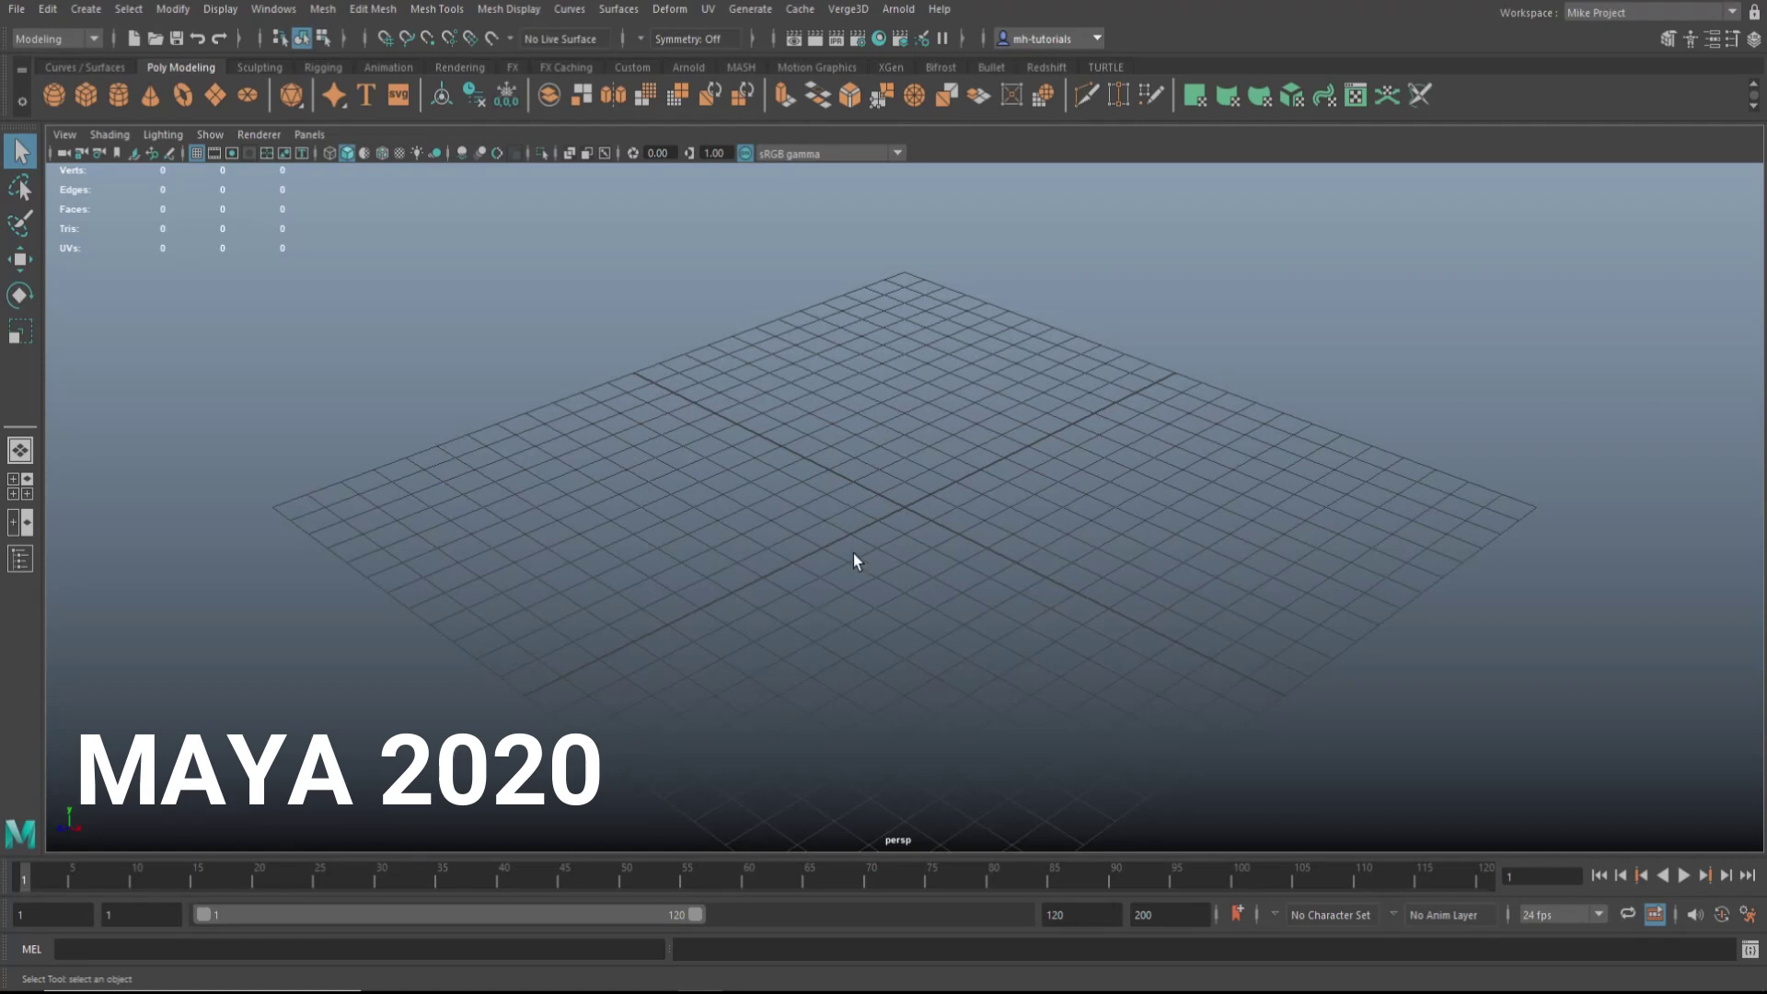
# Step: Create a polygon plane at the origin and scale it uniformly to about 21 units
pyautogui.click(217, 95)
pyautogui.press('r')
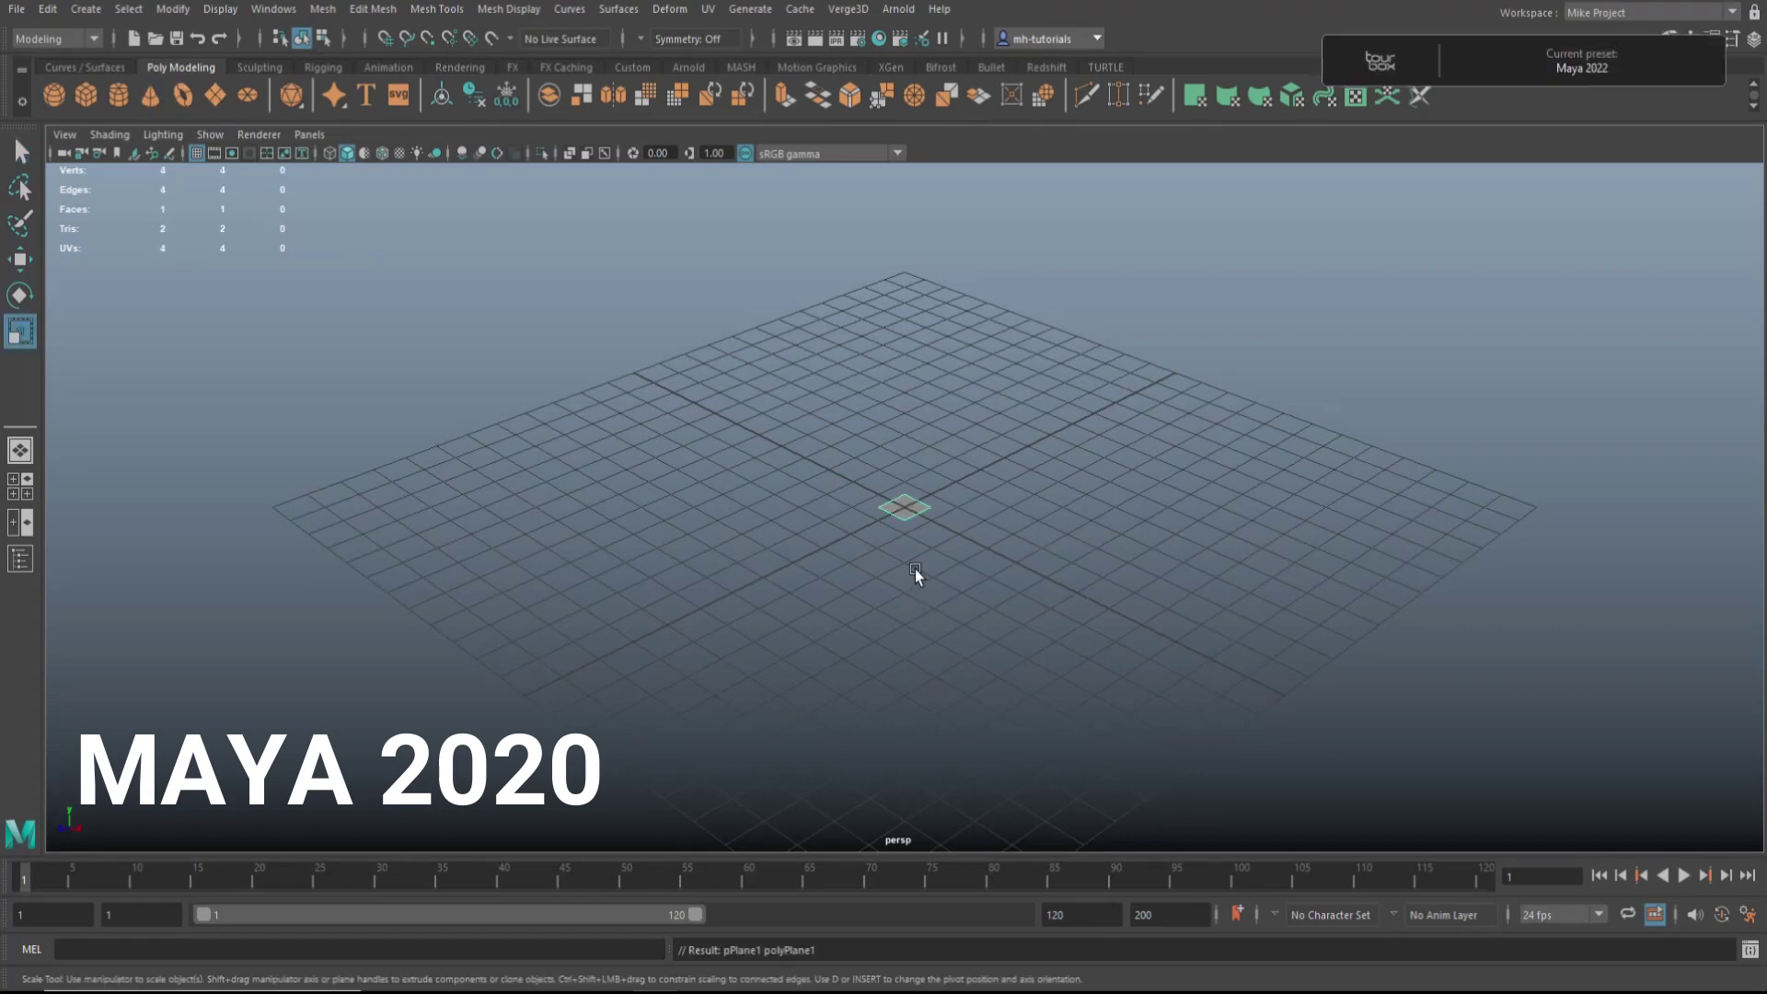
pyautogui.moveTo(907, 508); pyautogui.dragTo(1439, 607)
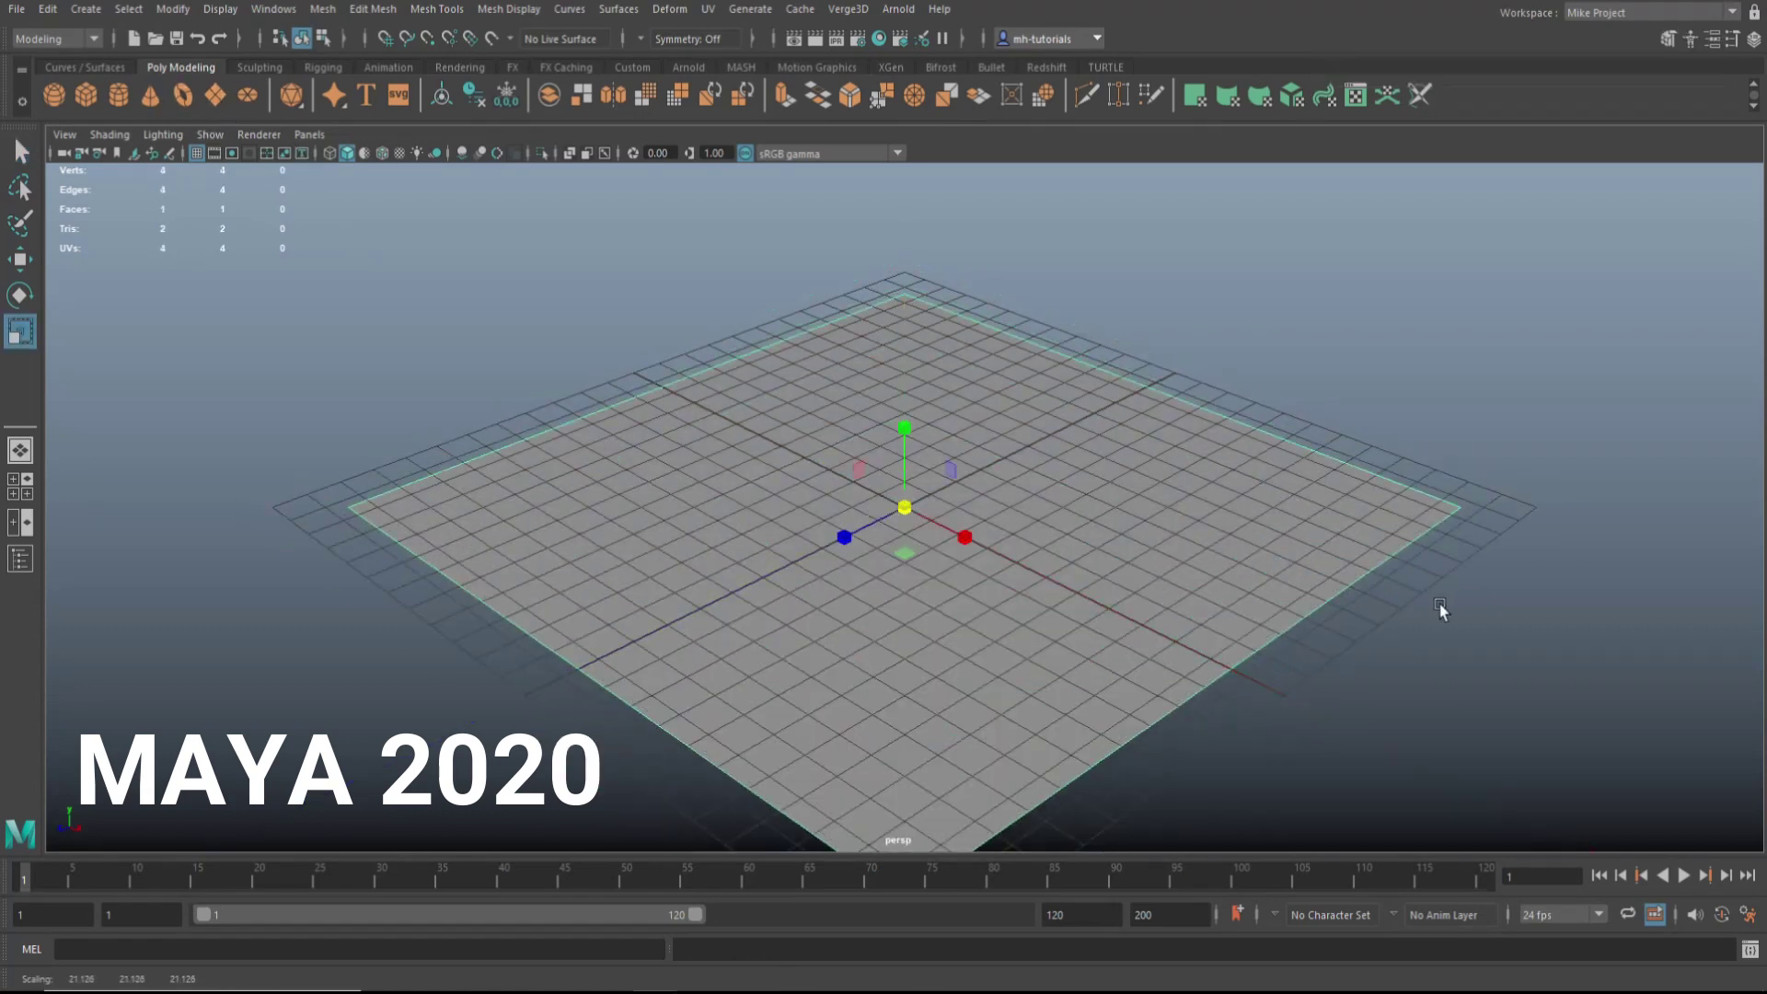
# Step: Set the plane's width and height subdivisions to 20 each
pyautogui.hotkey('ctrl', 'a')
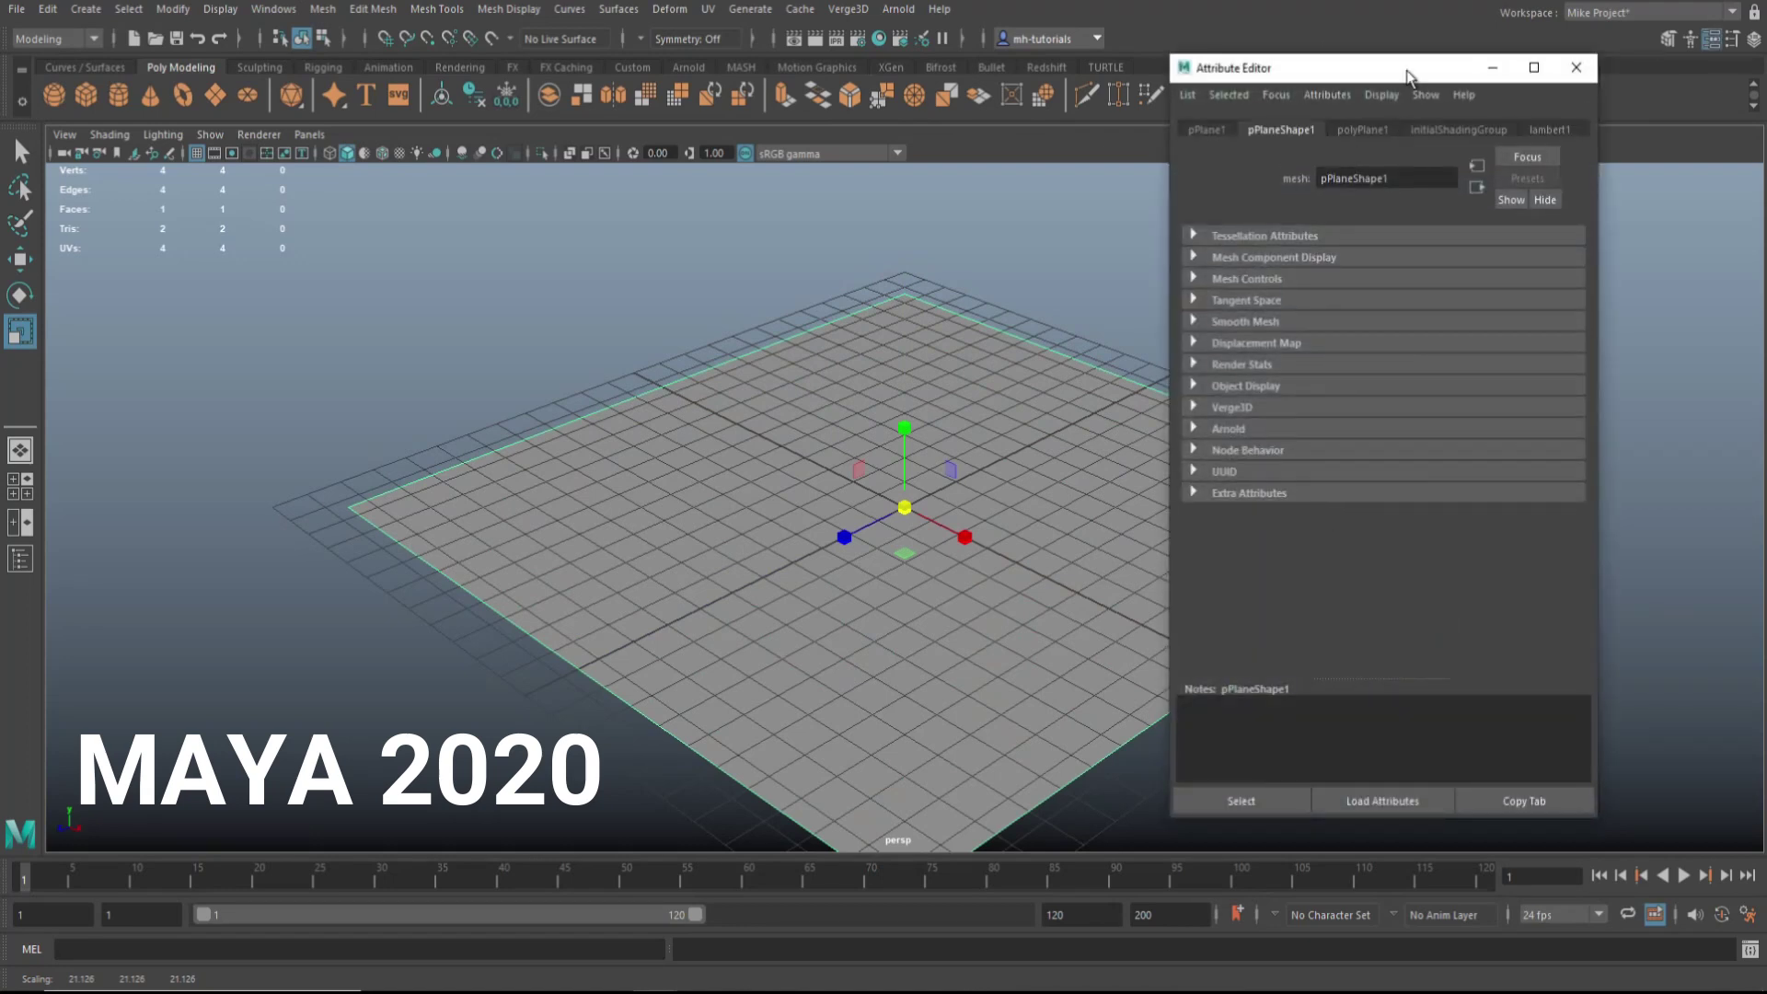
pyautogui.click(1361, 130)
pyautogui.click(1375, 302)
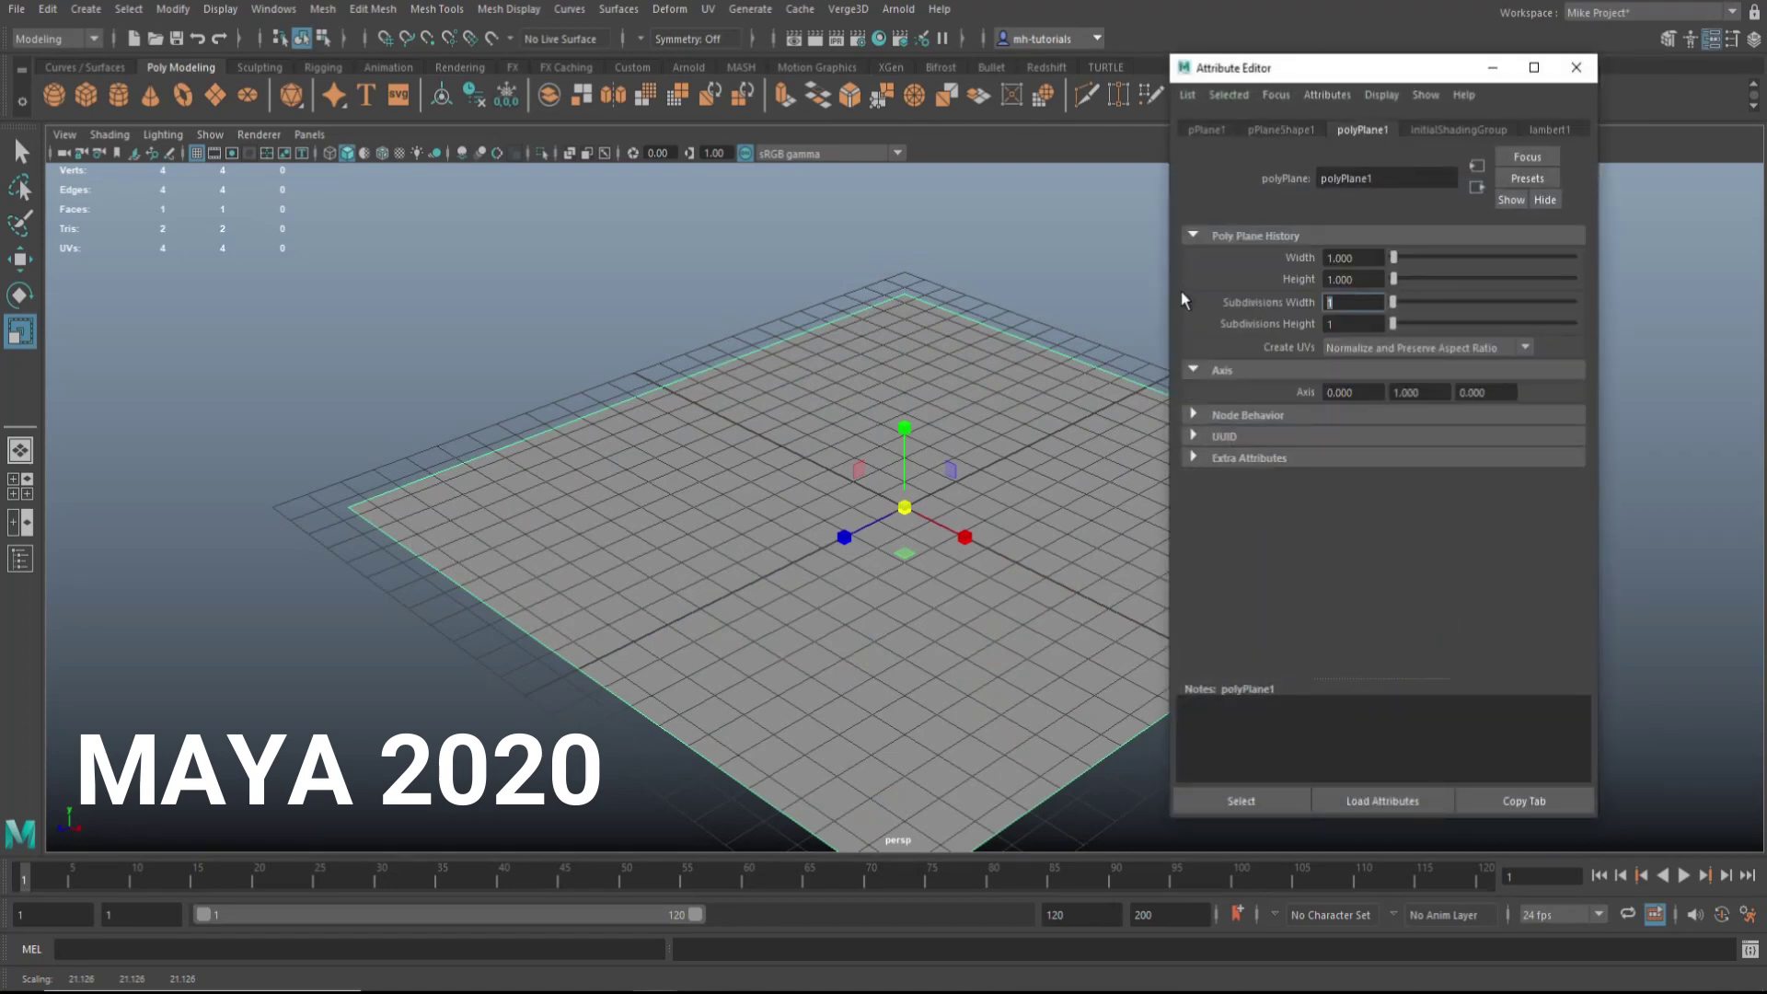
pyautogui.write('20')
pyautogui.press('Return')
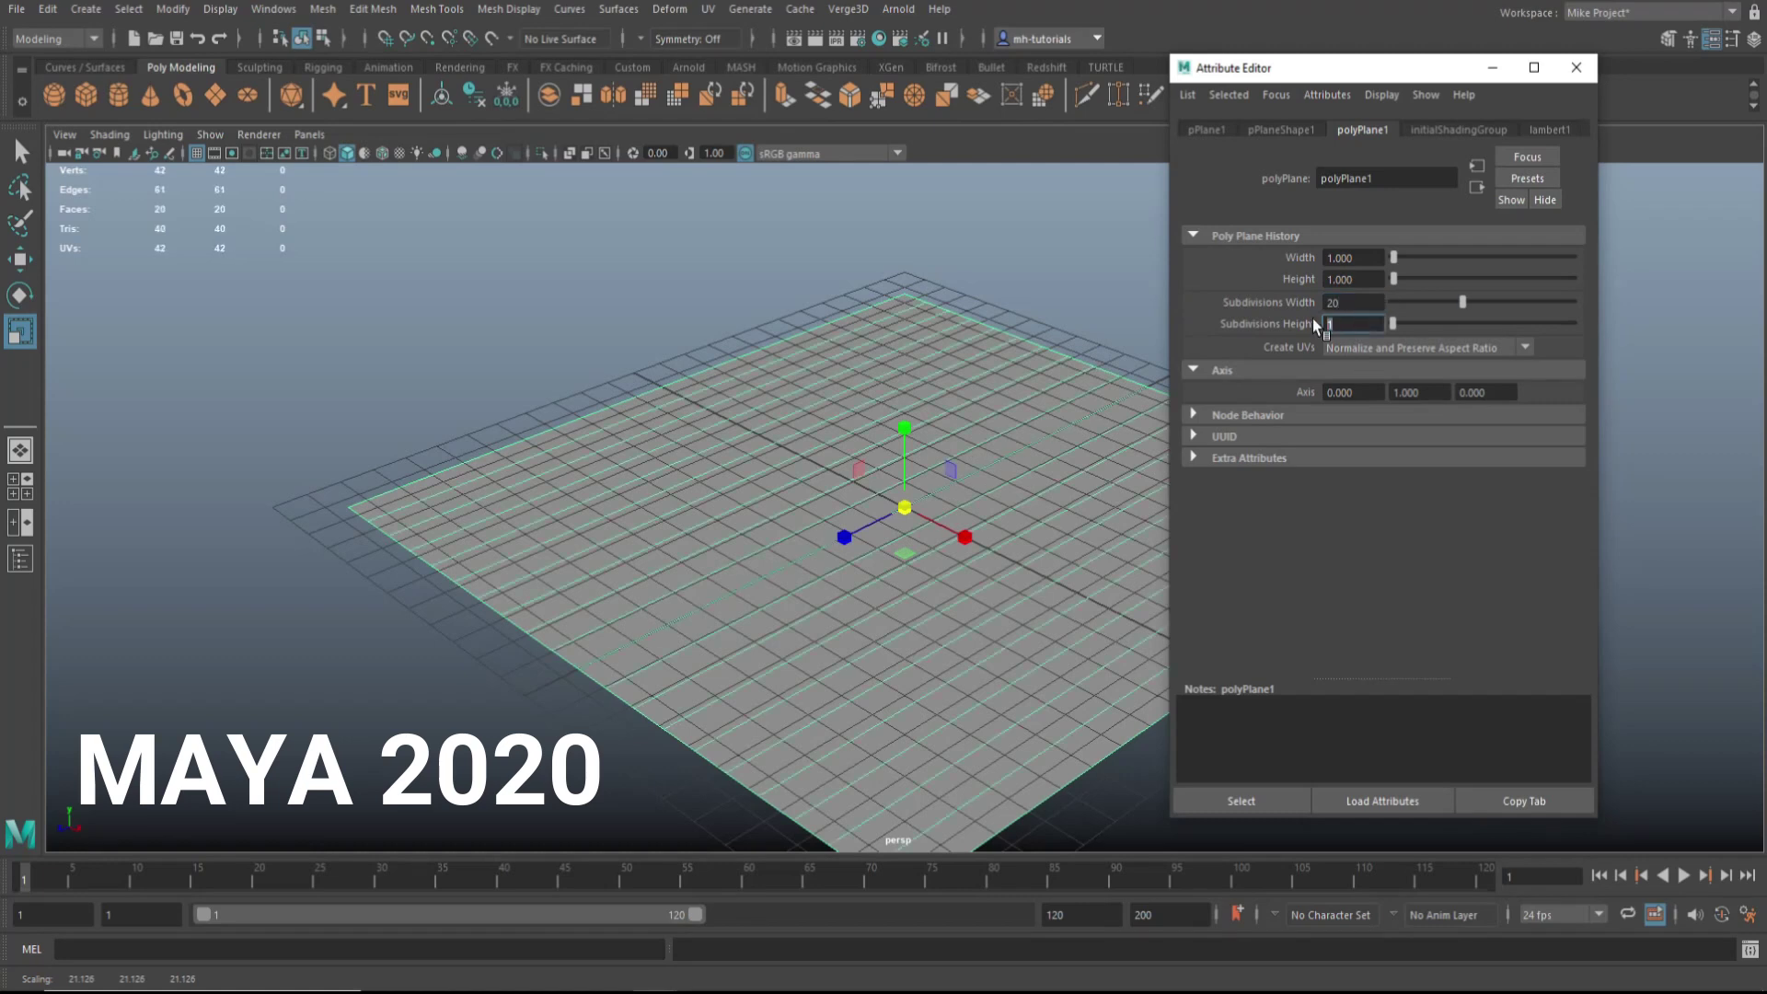
pyautogui.doubleClick(1332, 324)
pyautogui.write('20')
pyautogui.press('Return')
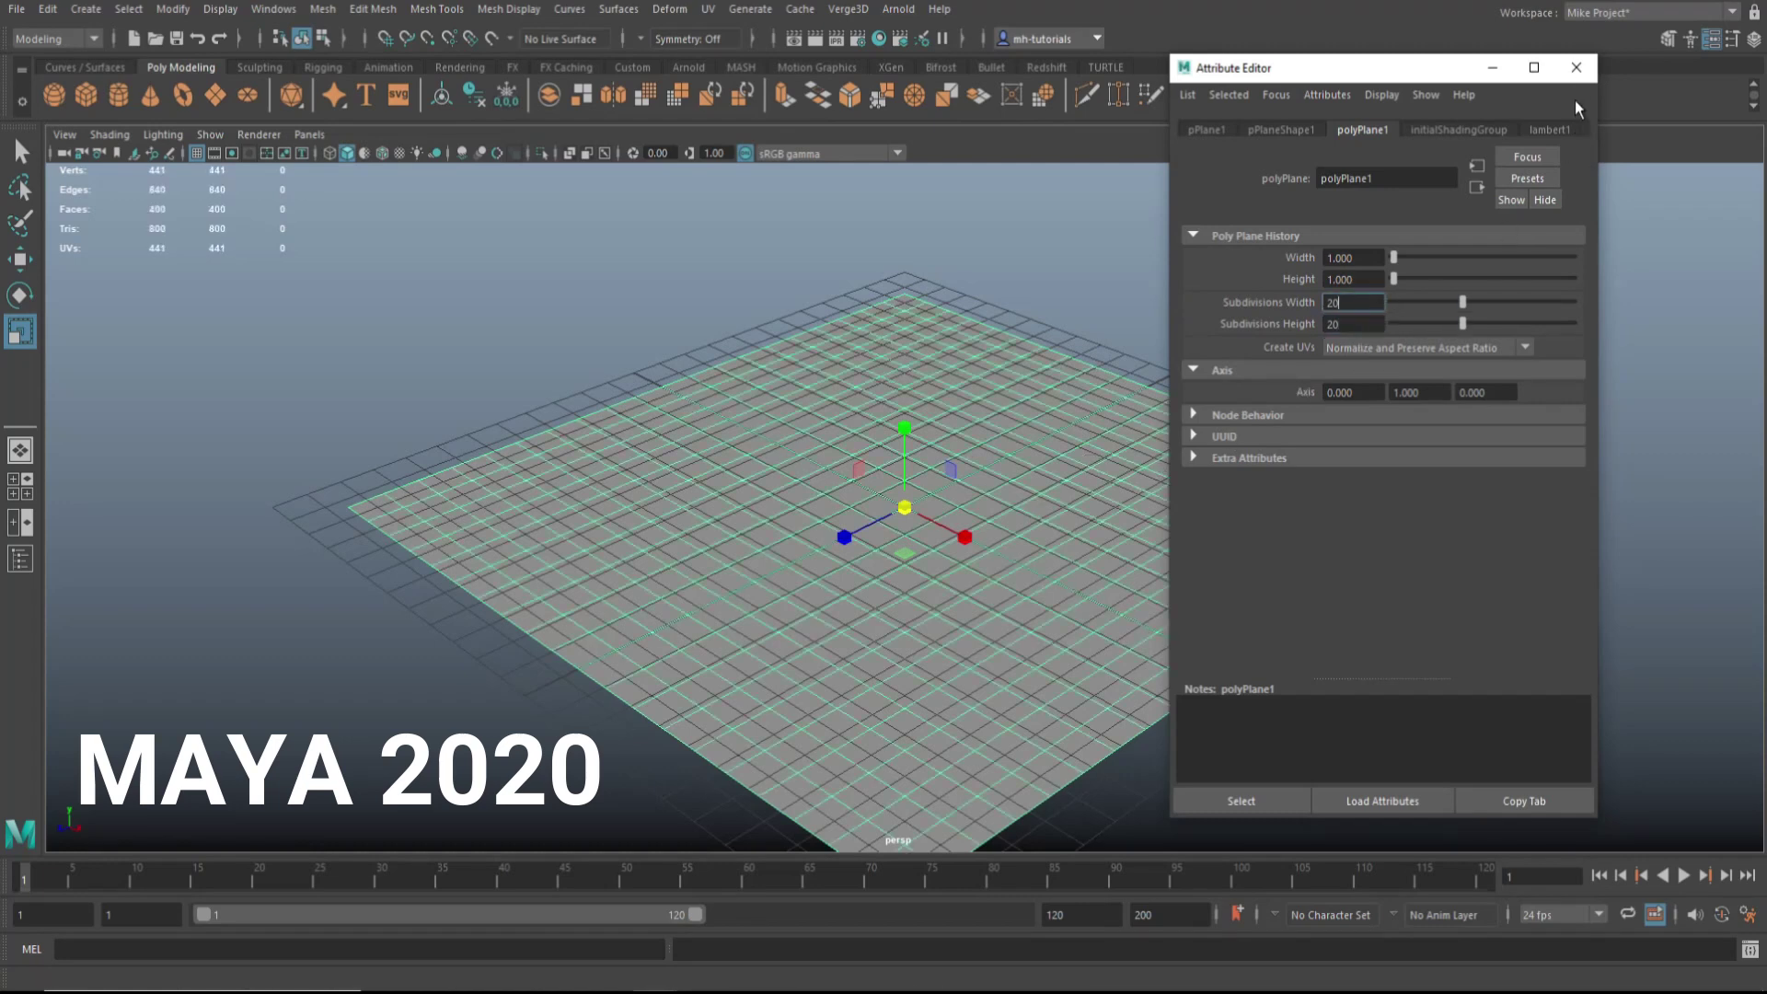
pyautogui.click(1576, 68)
pyautogui.press('f')
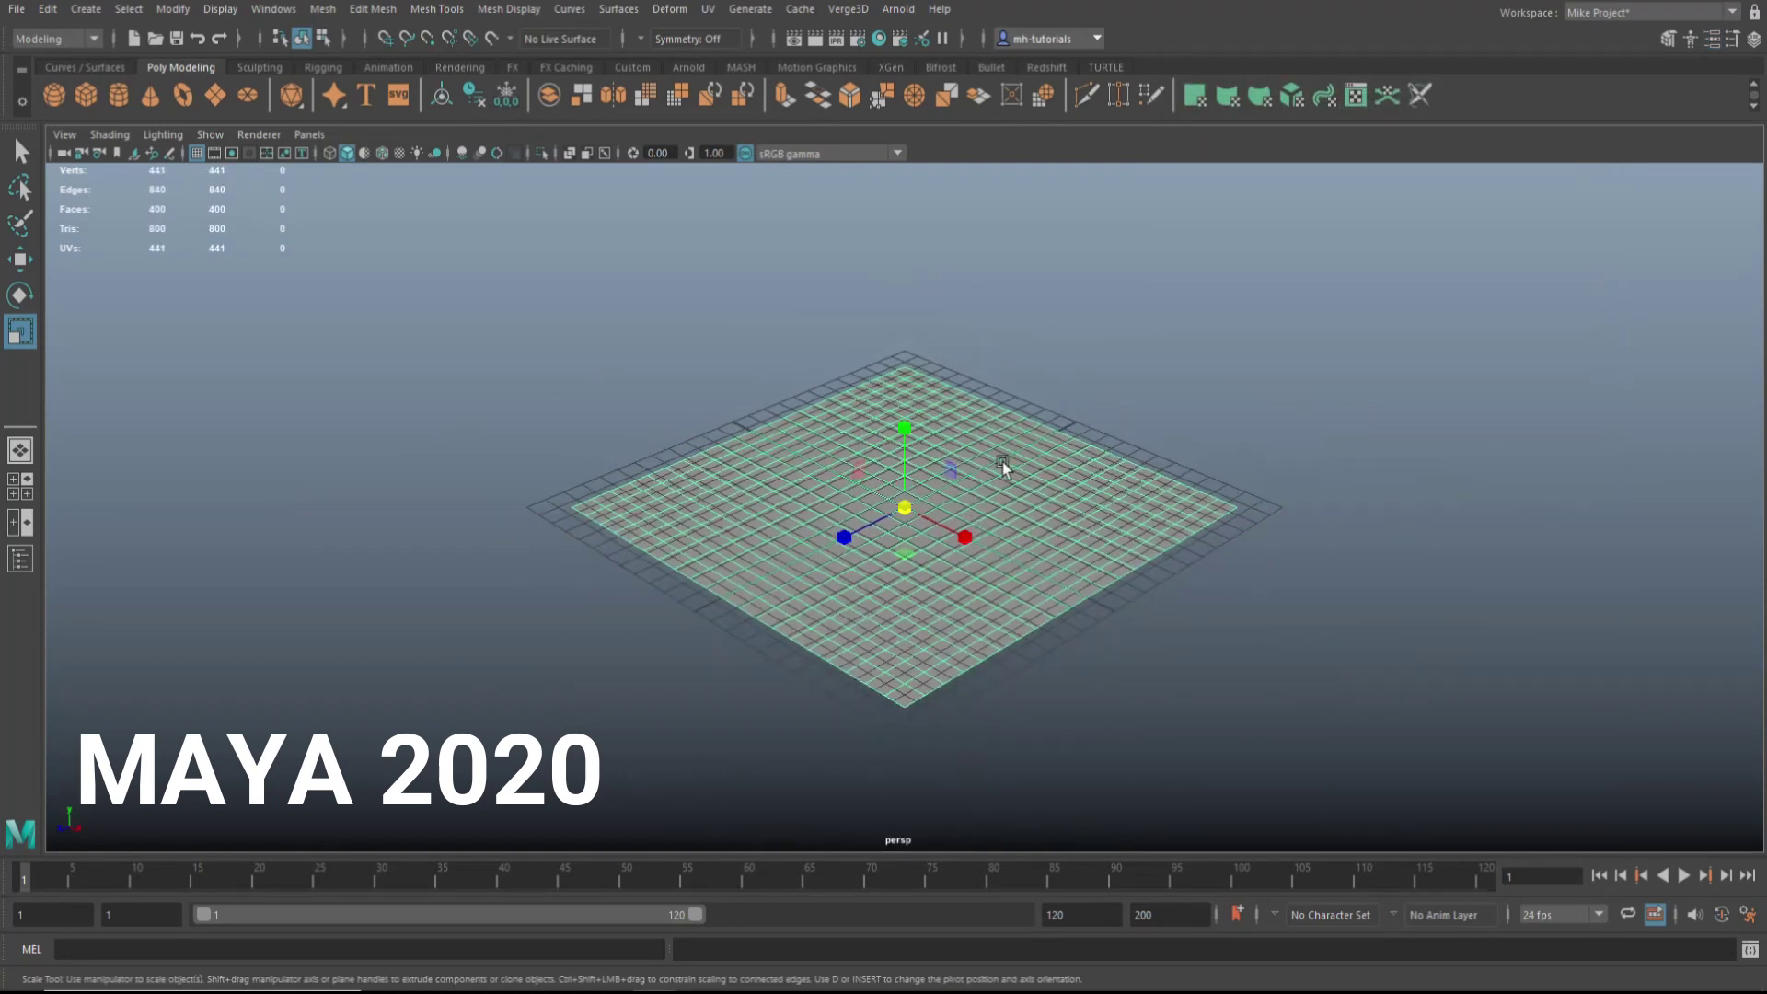
# Step: Using soft selection, raise the plane's central faces into a broad mound and lift the faces at its left corner
pyautogui.moveTo(997, 480); pyautogui.dragTo(1008, 534, button='right')
pyautogui.moveTo(885, 474); pyautogui.dragTo(1018, 576)
pyautogui.press('b')
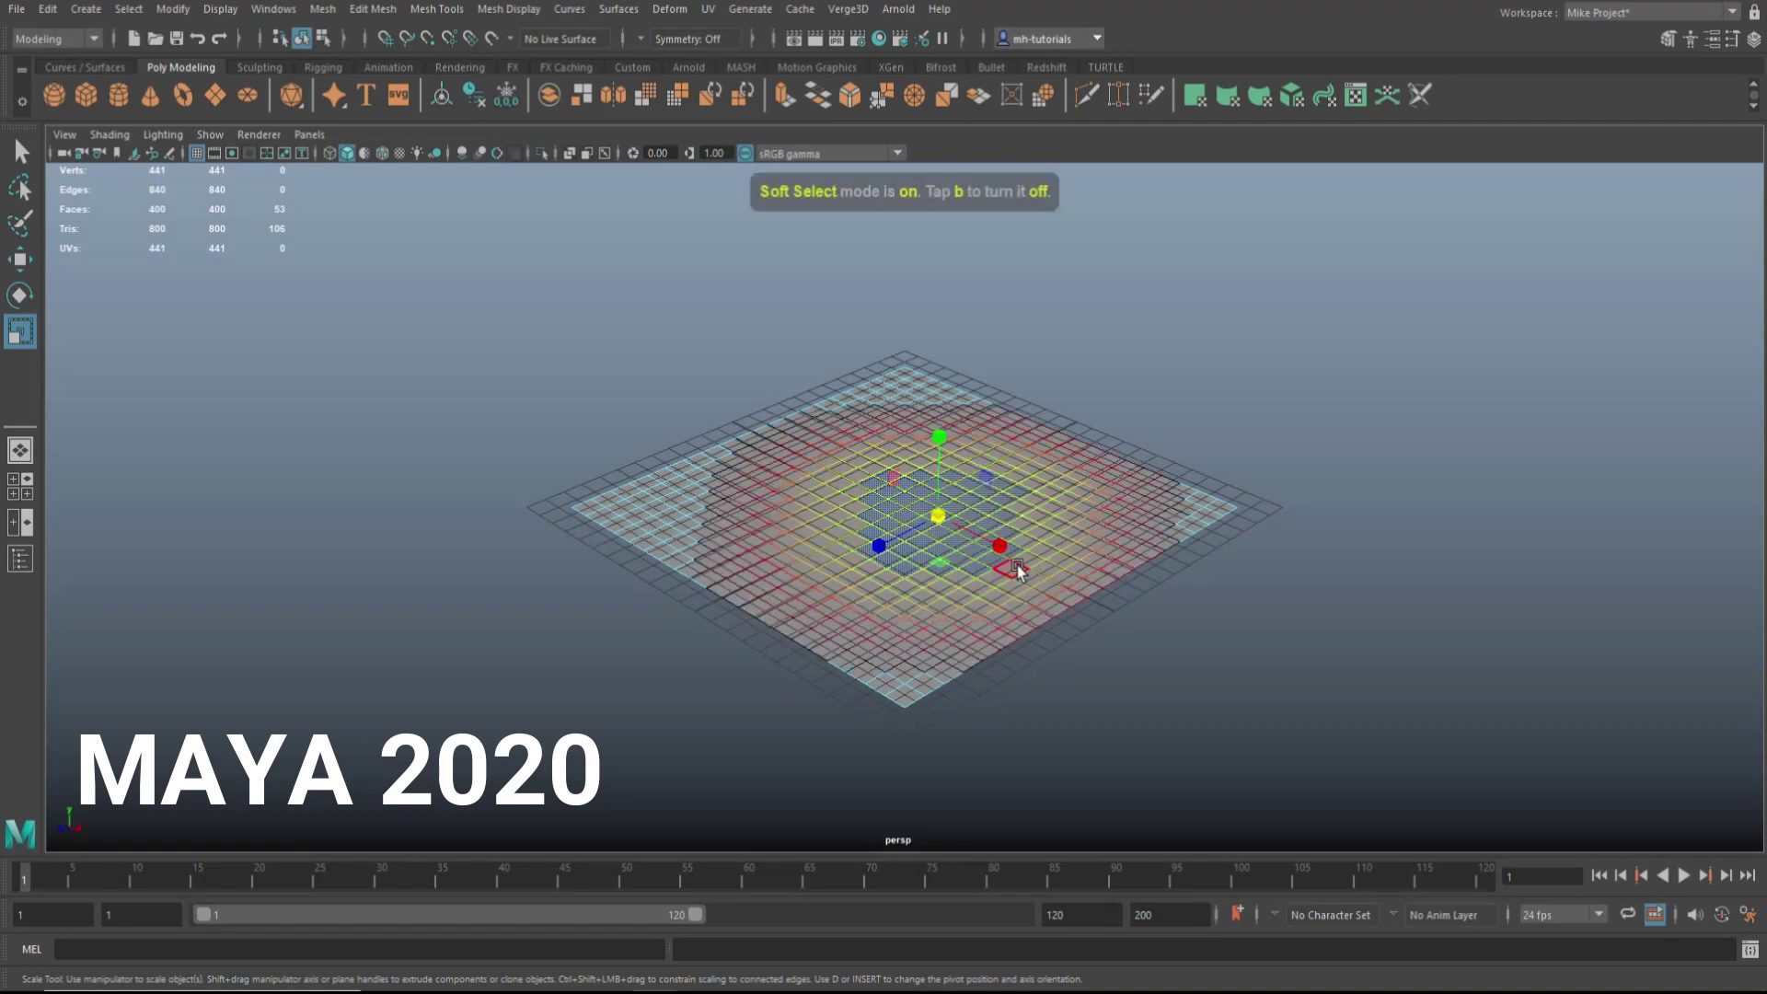
pyautogui.press('w')
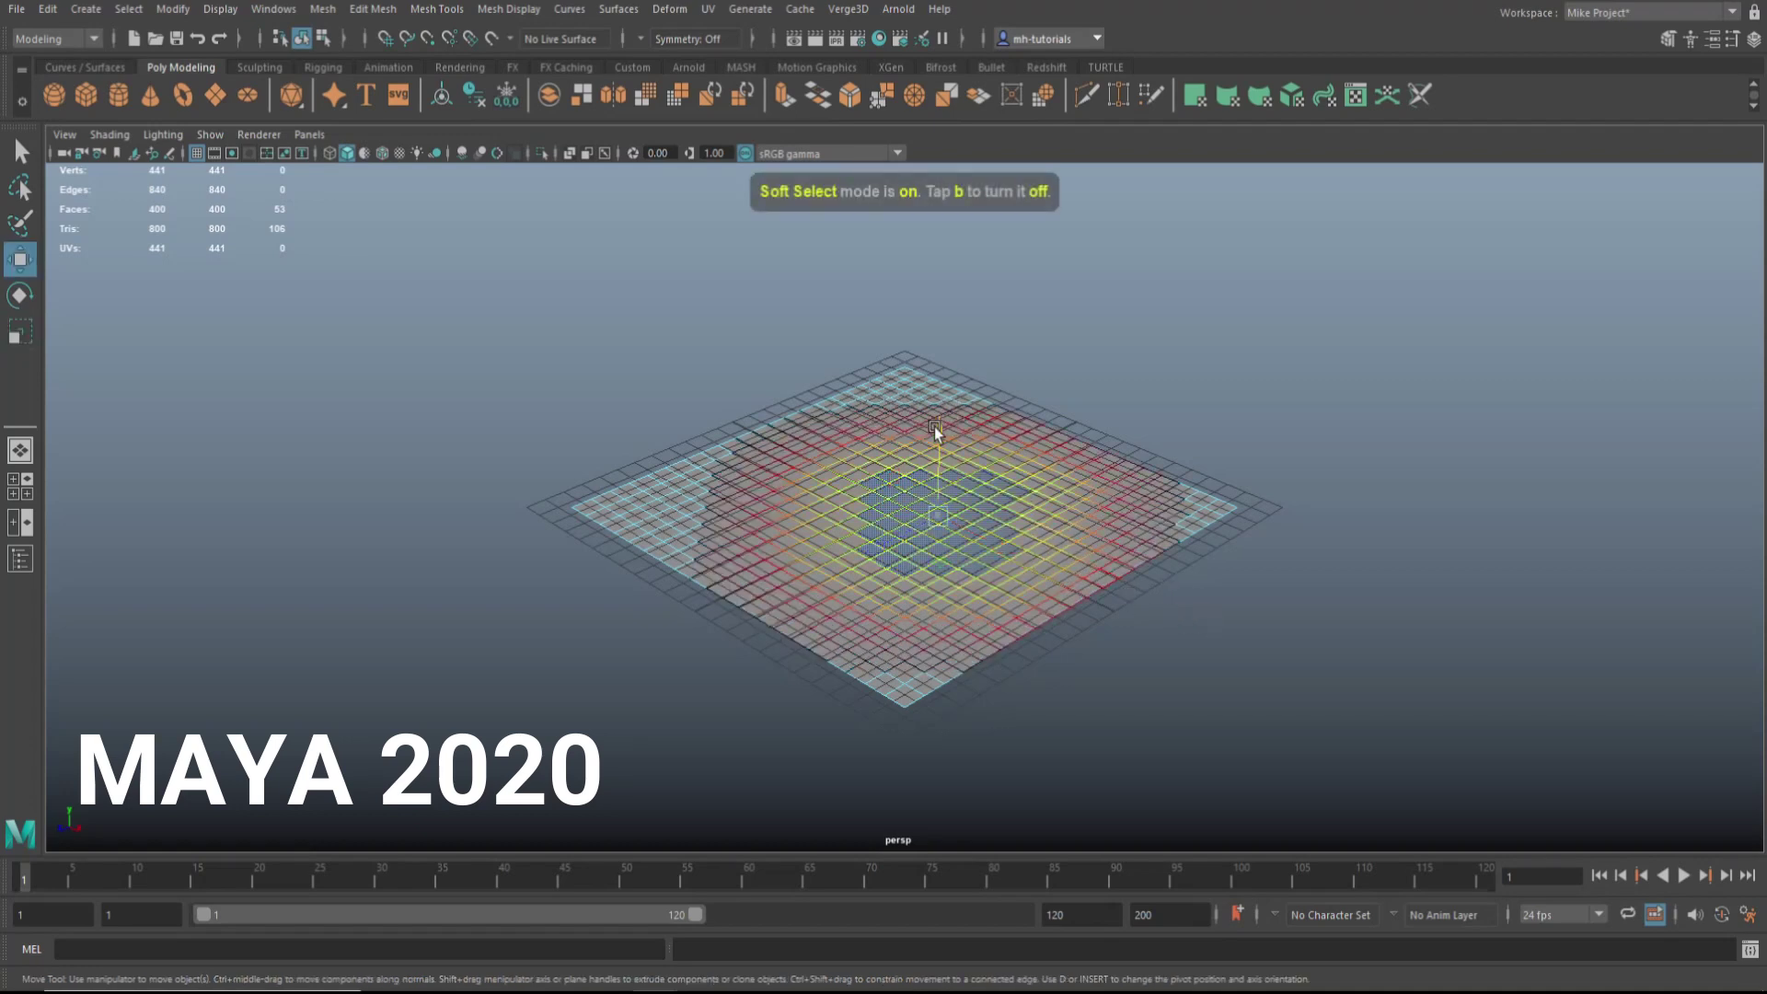
pyautogui.moveTo(936, 431); pyautogui.dragTo(946, 331)
pyautogui.moveTo(505, 454); pyautogui.dragTo(572, 507)
pyautogui.moveTo(620, 426); pyautogui.dragTo(635, 380)
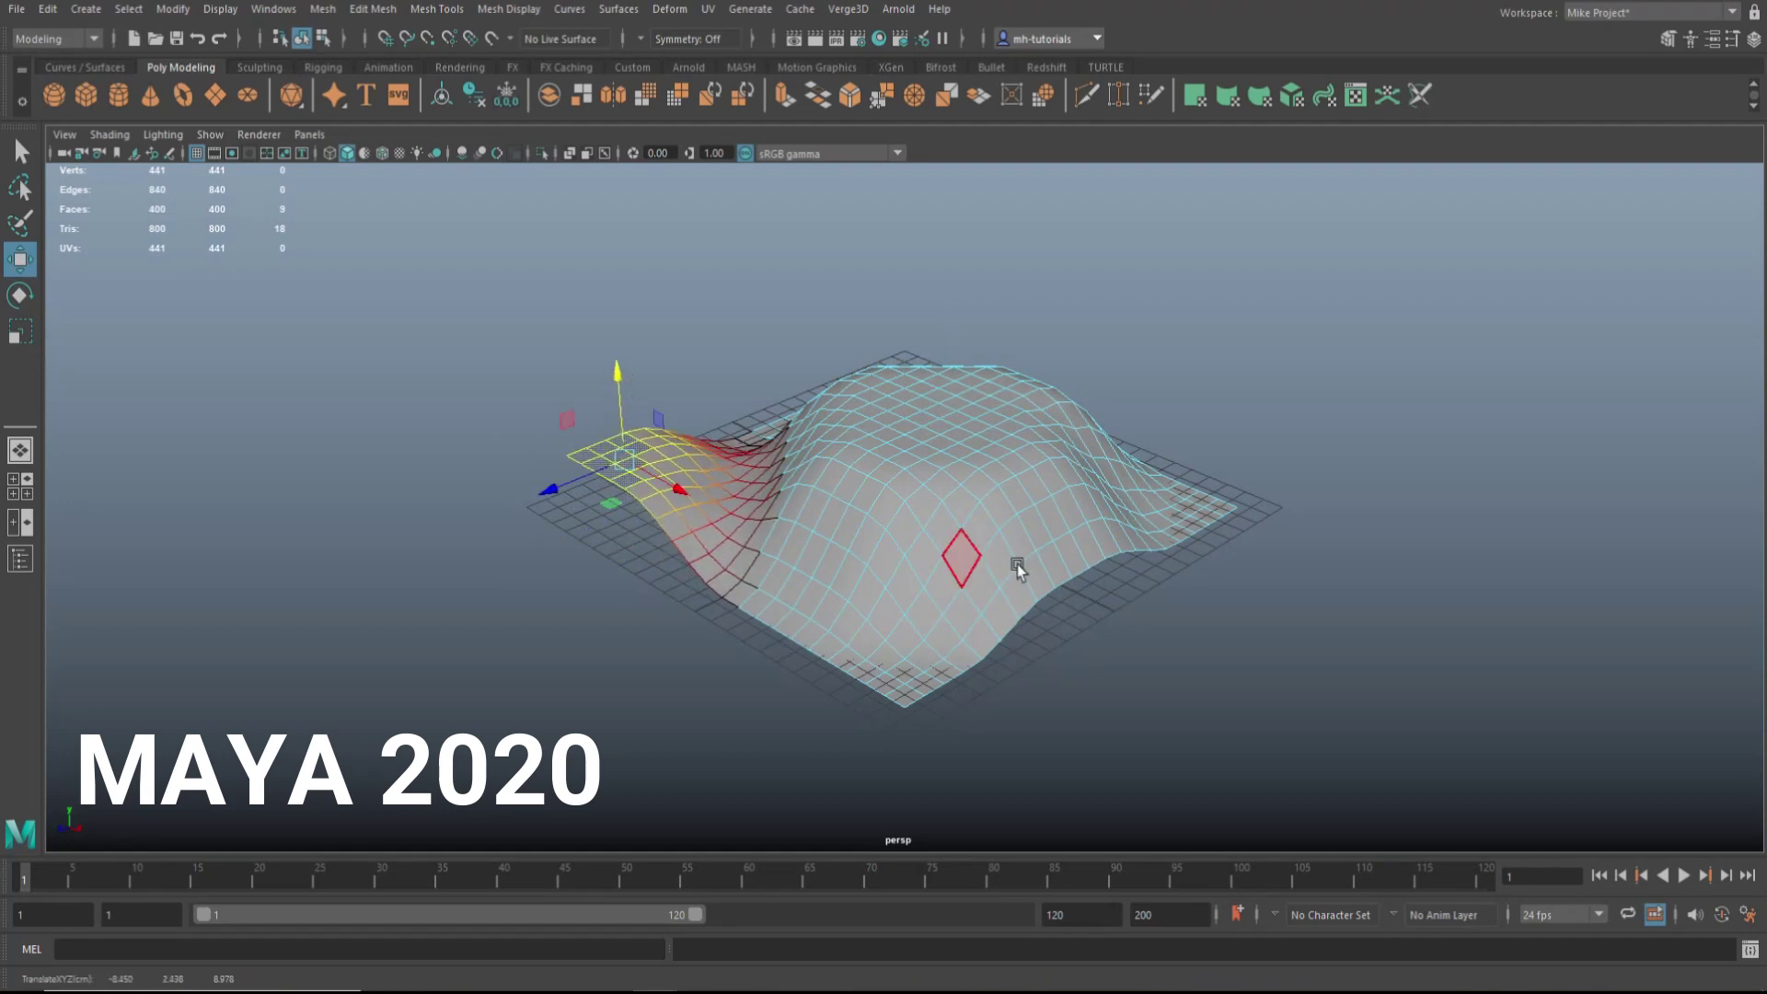
# Step: Rotate the faces at the plane's front corner so that the corner bends downward, and deselect them
pyautogui.moveTo(875, 674); pyautogui.dragTo(956, 766)
pyautogui.keyDown('alt'); pyautogui.moveTo(1275, 722); pyautogui.dragTo(1147, 678); pyautogui.keyUp('alt')
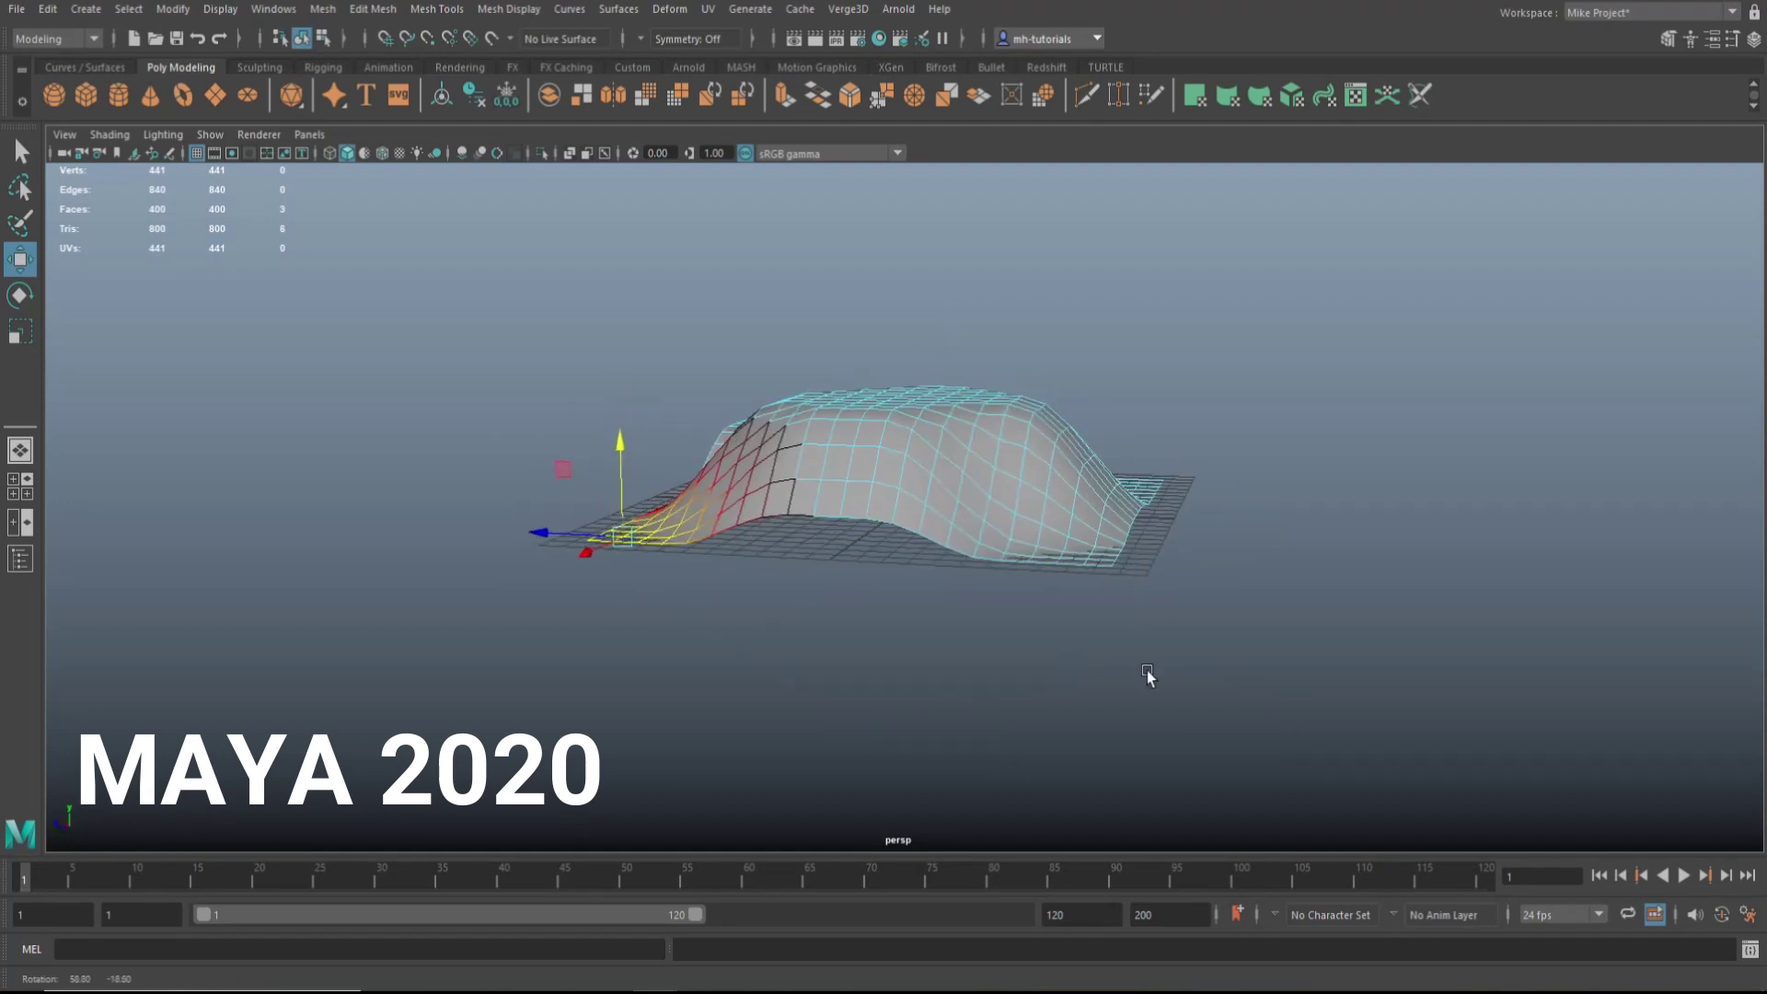
pyautogui.press('e')
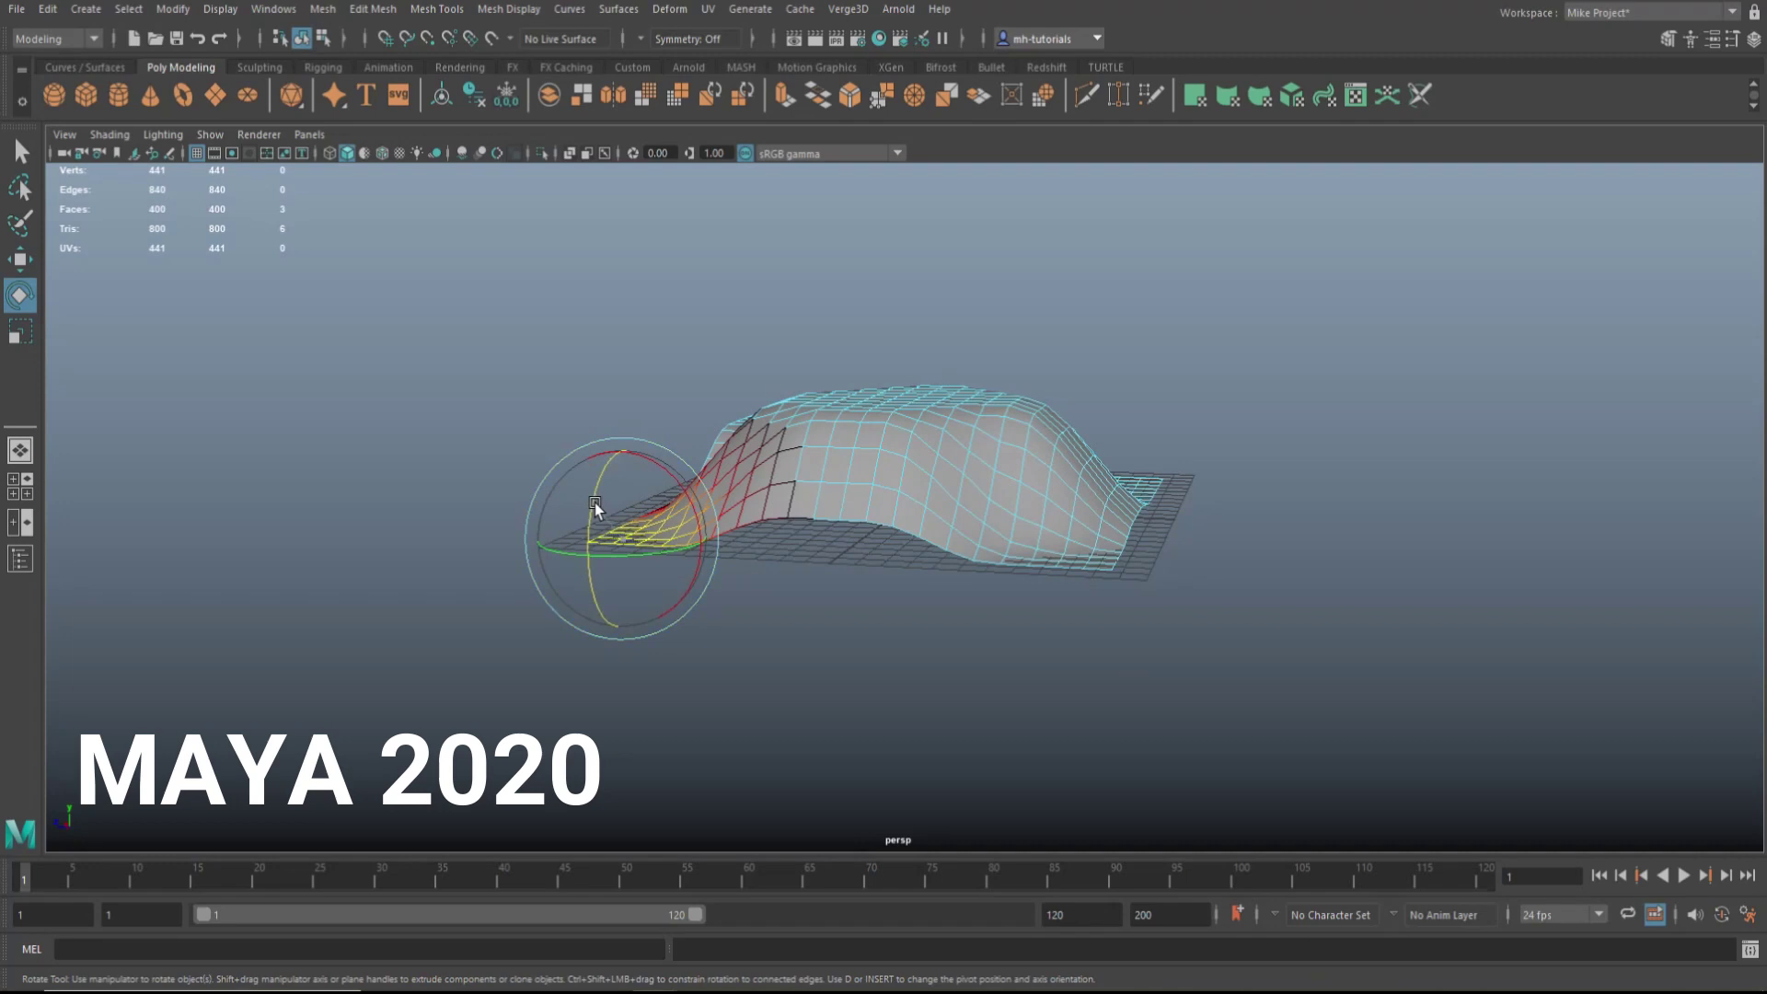
pyautogui.moveTo(592, 513); pyautogui.dragTo(1202, 662)
pyautogui.click(1224, 700)
pyautogui.scroll(3, 1095, 686)
pyautogui.moveTo(1095, 685); pyautogui.dragTo(1444, 654)
pyautogui.click(1601, 522)
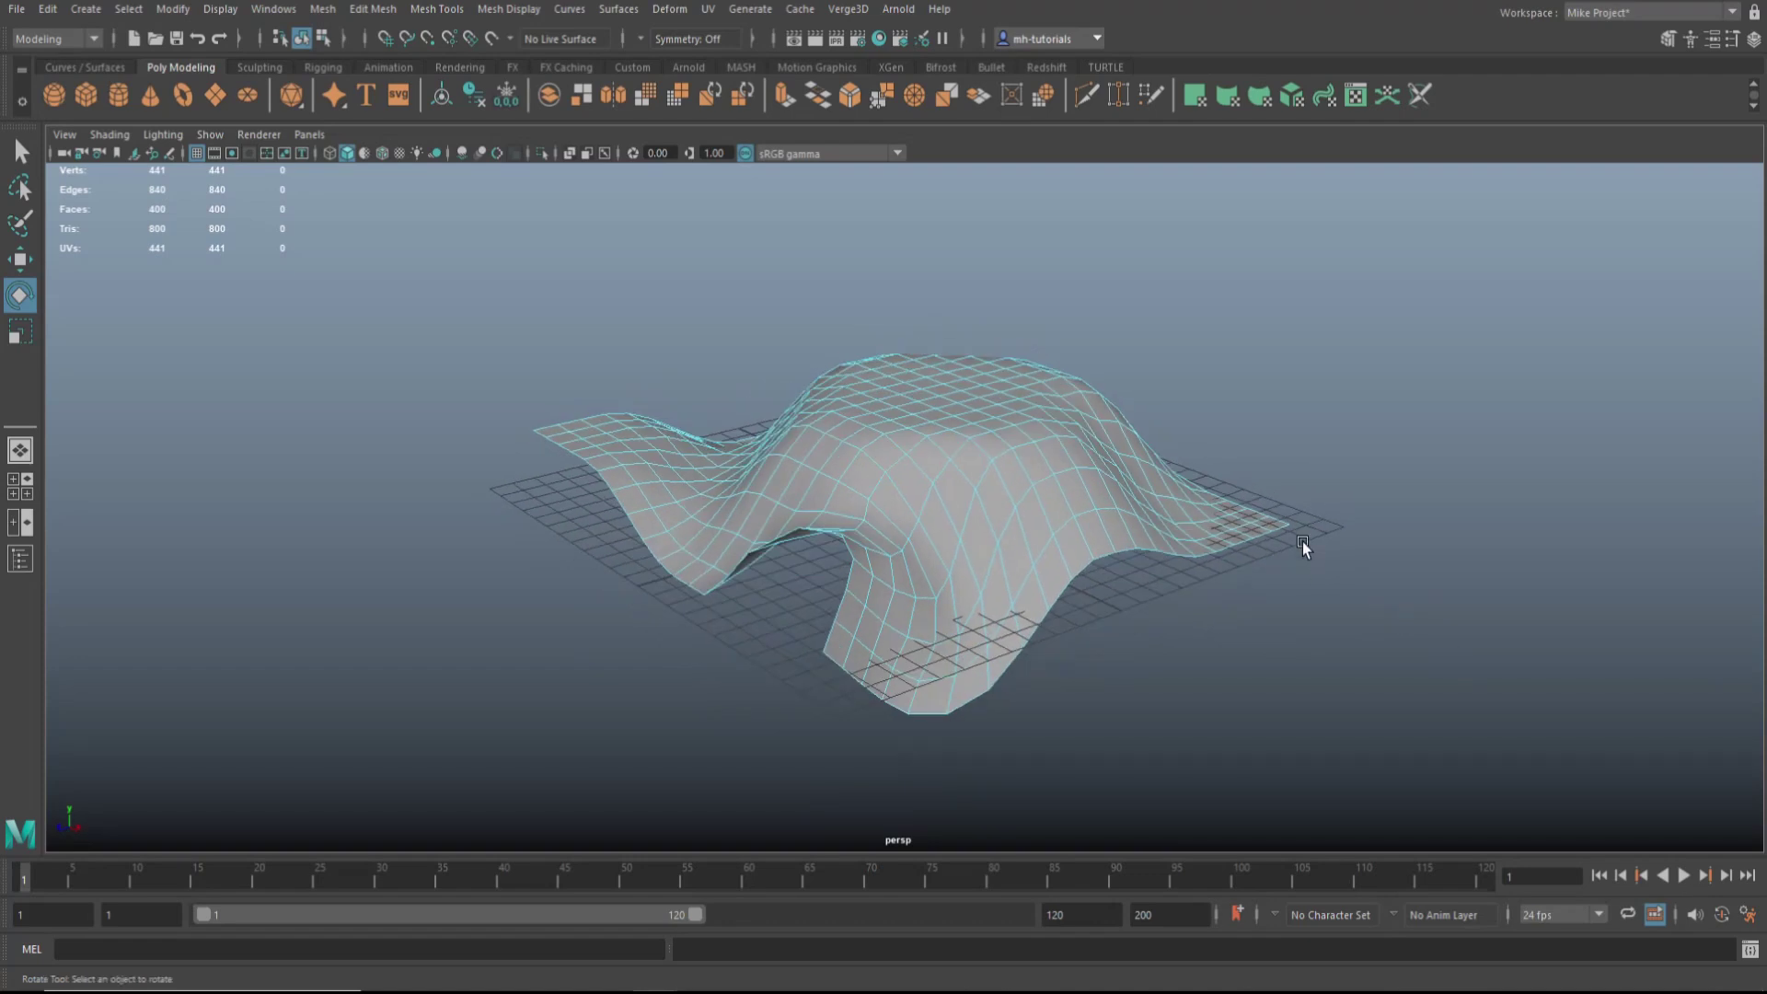
# Step: Return the deformed plane to object mode and extrude all of its faces with a thickness of 1
pyautogui.scroll(2, 1322, 589)
pyautogui.rightClick(1034, 442)
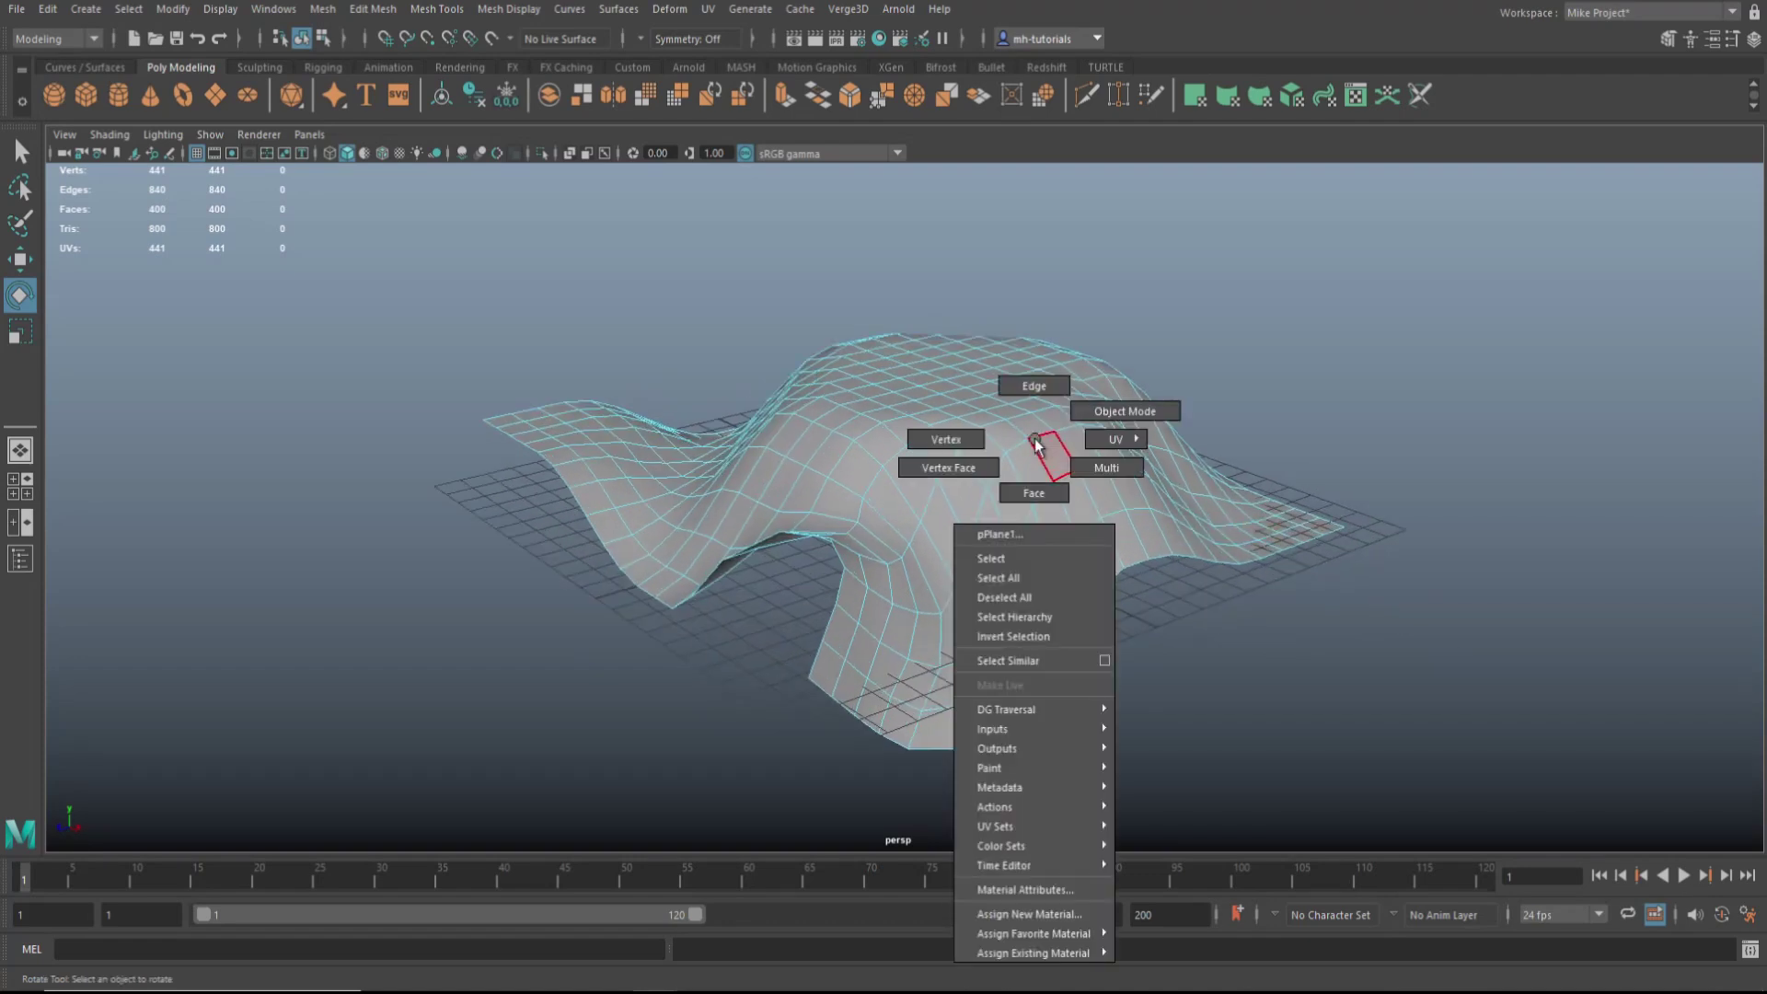
pyautogui.click(1124, 410)
pyautogui.keyDown('alt'); pyautogui.moveTo(1200, 588); pyautogui.dragTo(1285, 631); pyautogui.keyUp('alt')
pyautogui.hotkey('ctrl', 'e')
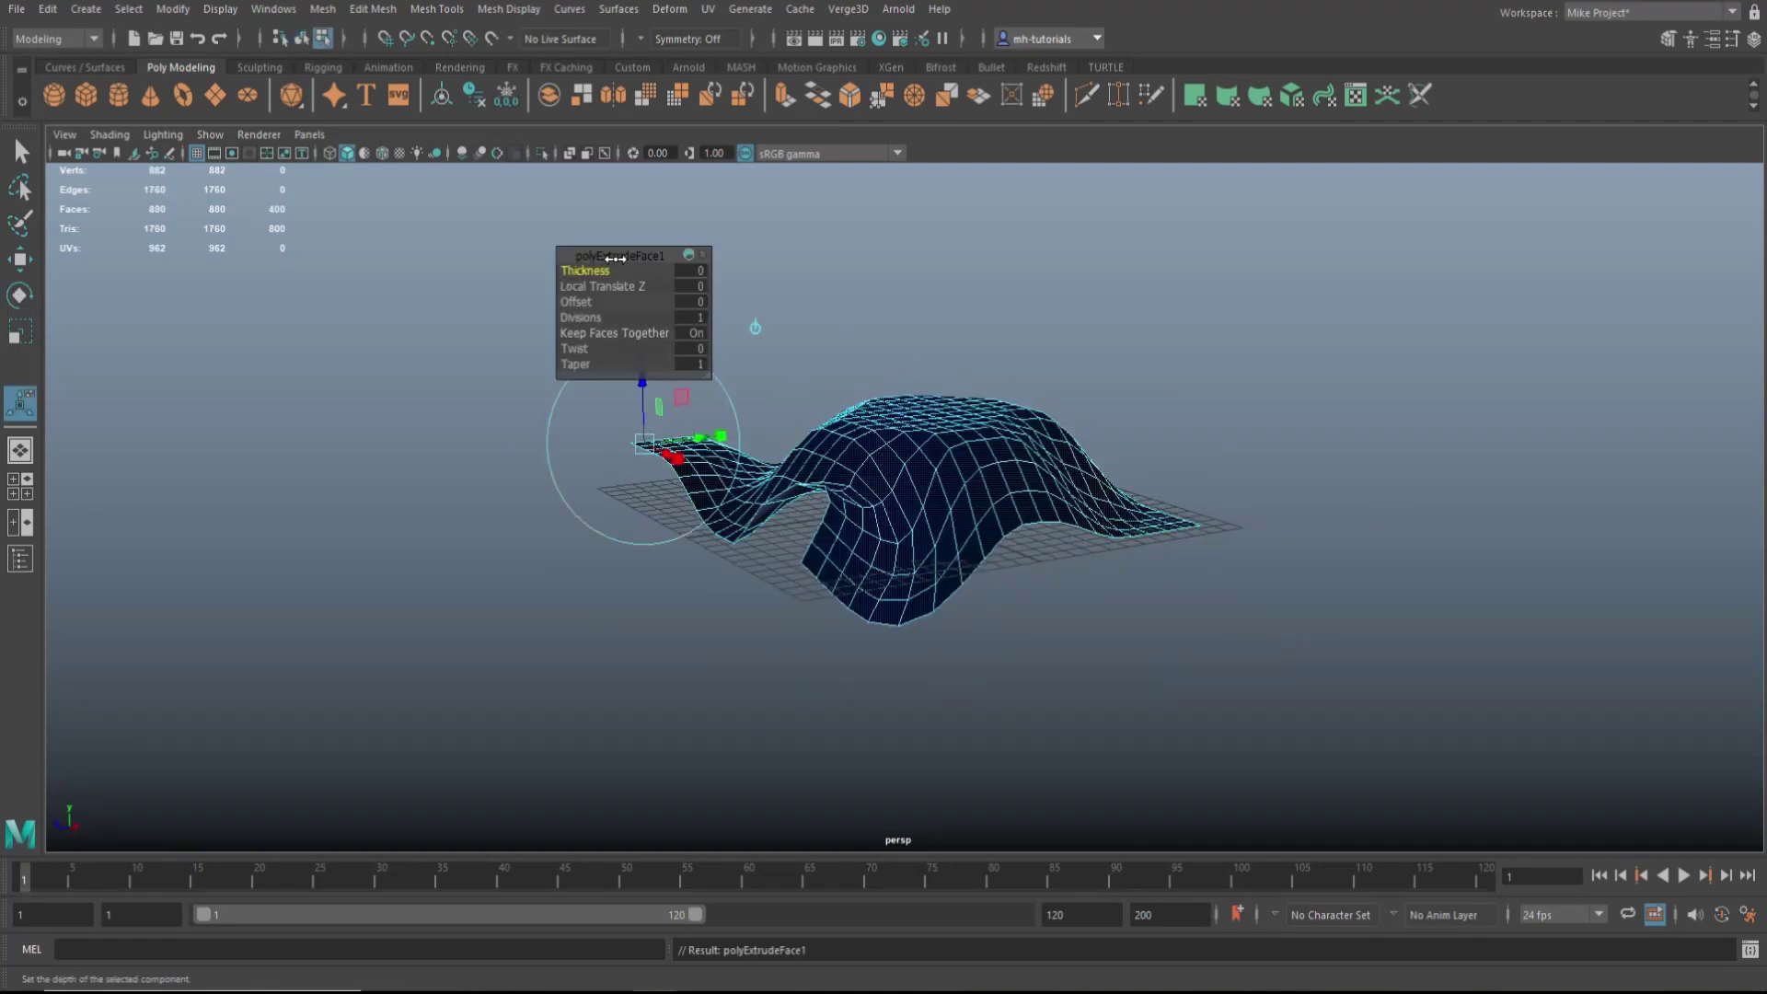
pyautogui.click(690, 271)
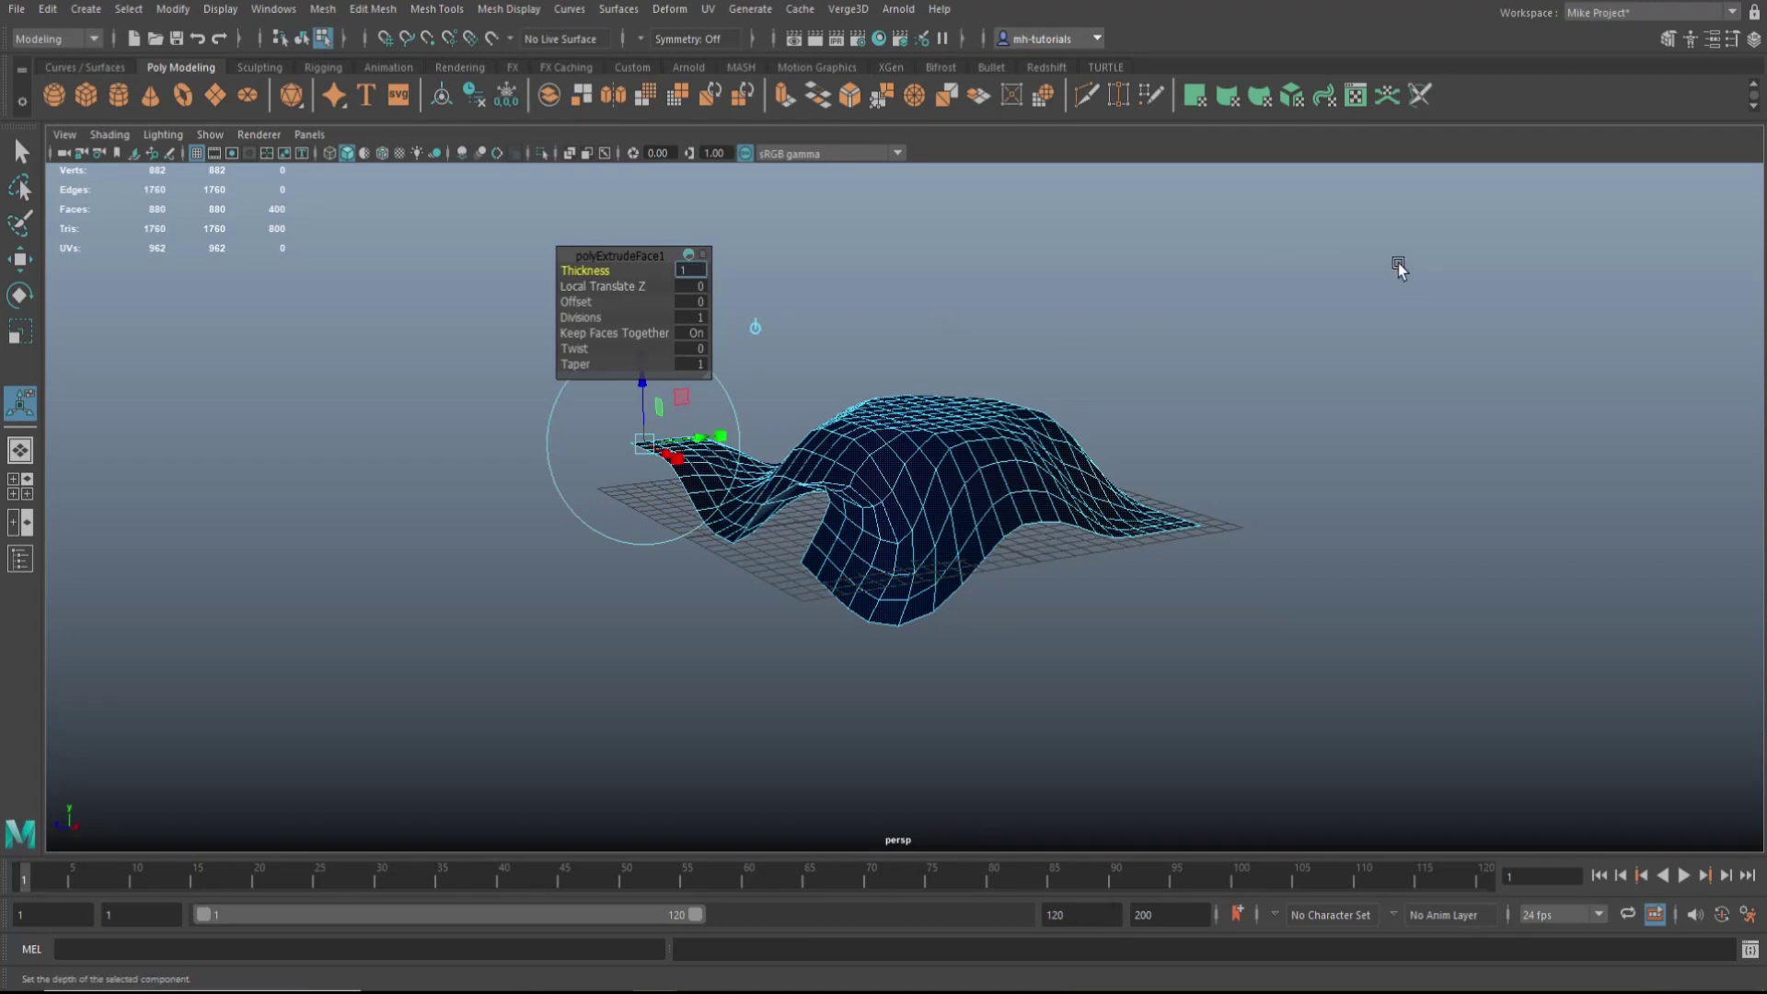
pyautogui.write('1')
pyautogui.press('Return')
# Step: Select the displaced vertex near the top edge of the mound and move it upward
pyautogui.keyDown('alt'); pyautogui.moveTo(1398, 266); pyautogui.dragTo(1187, 660); pyautogui.keyUp('alt')
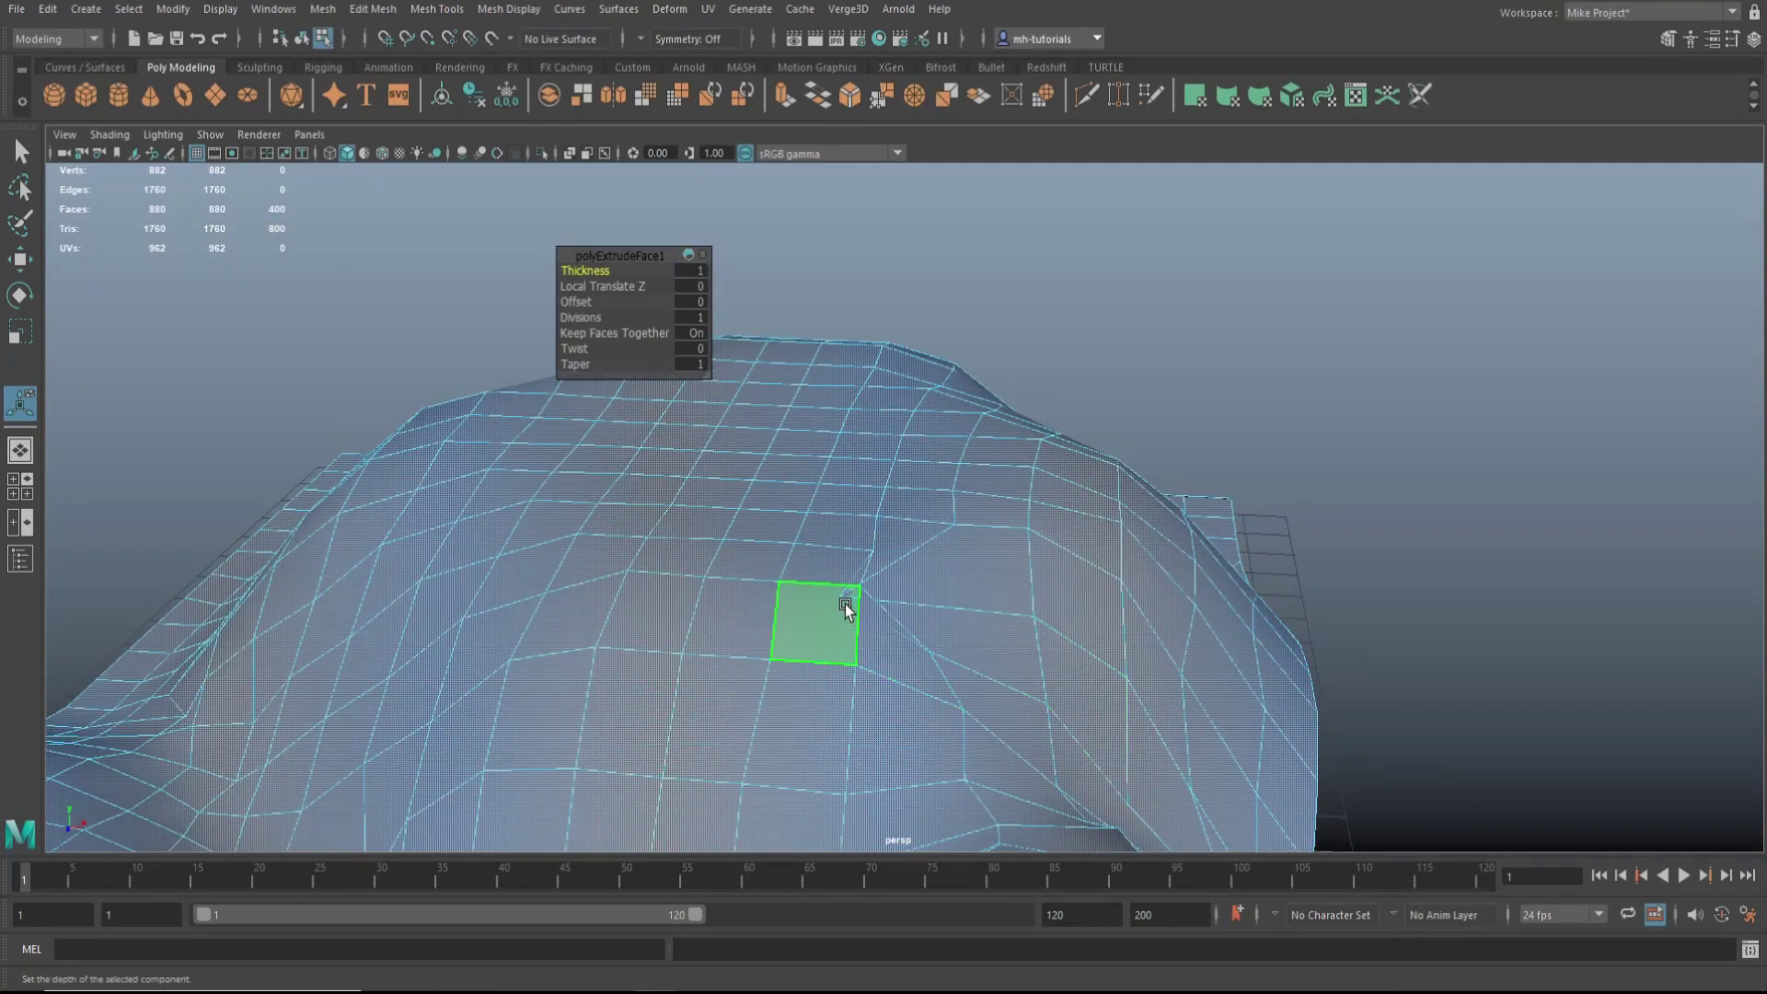
pyautogui.scroll(2, 882, 602)
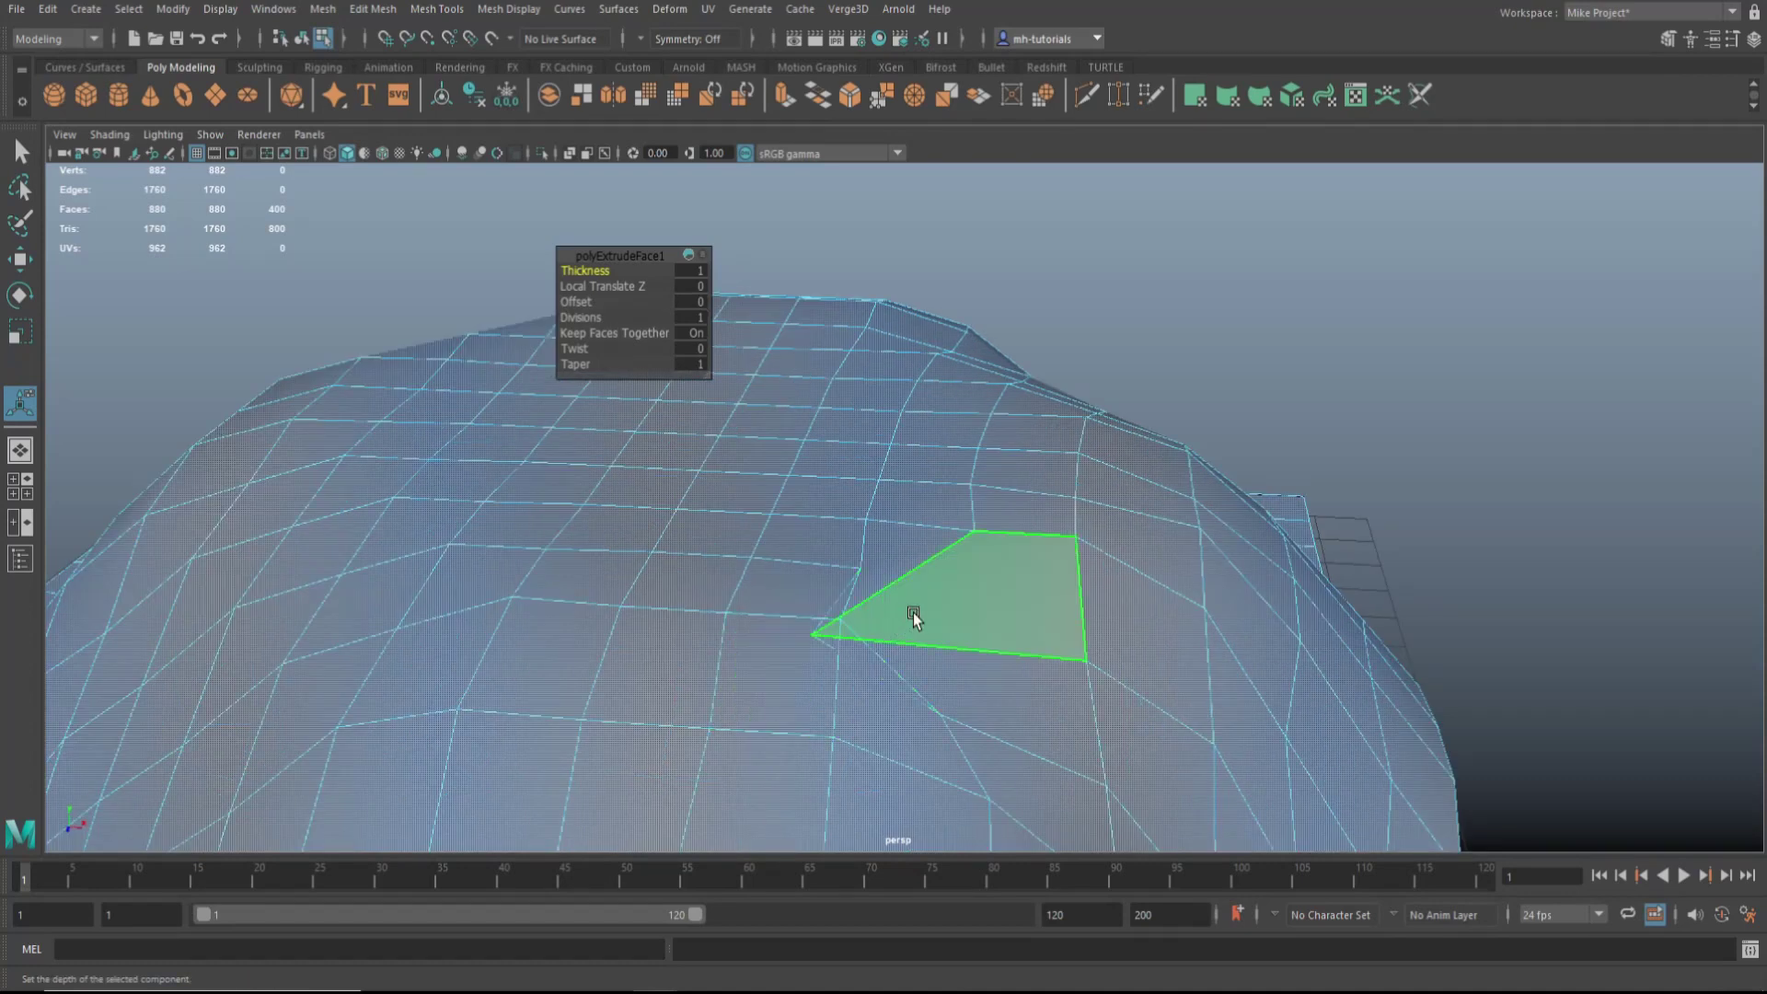
pyautogui.moveTo(915, 611); pyautogui.dragTo(834, 537, button='right')
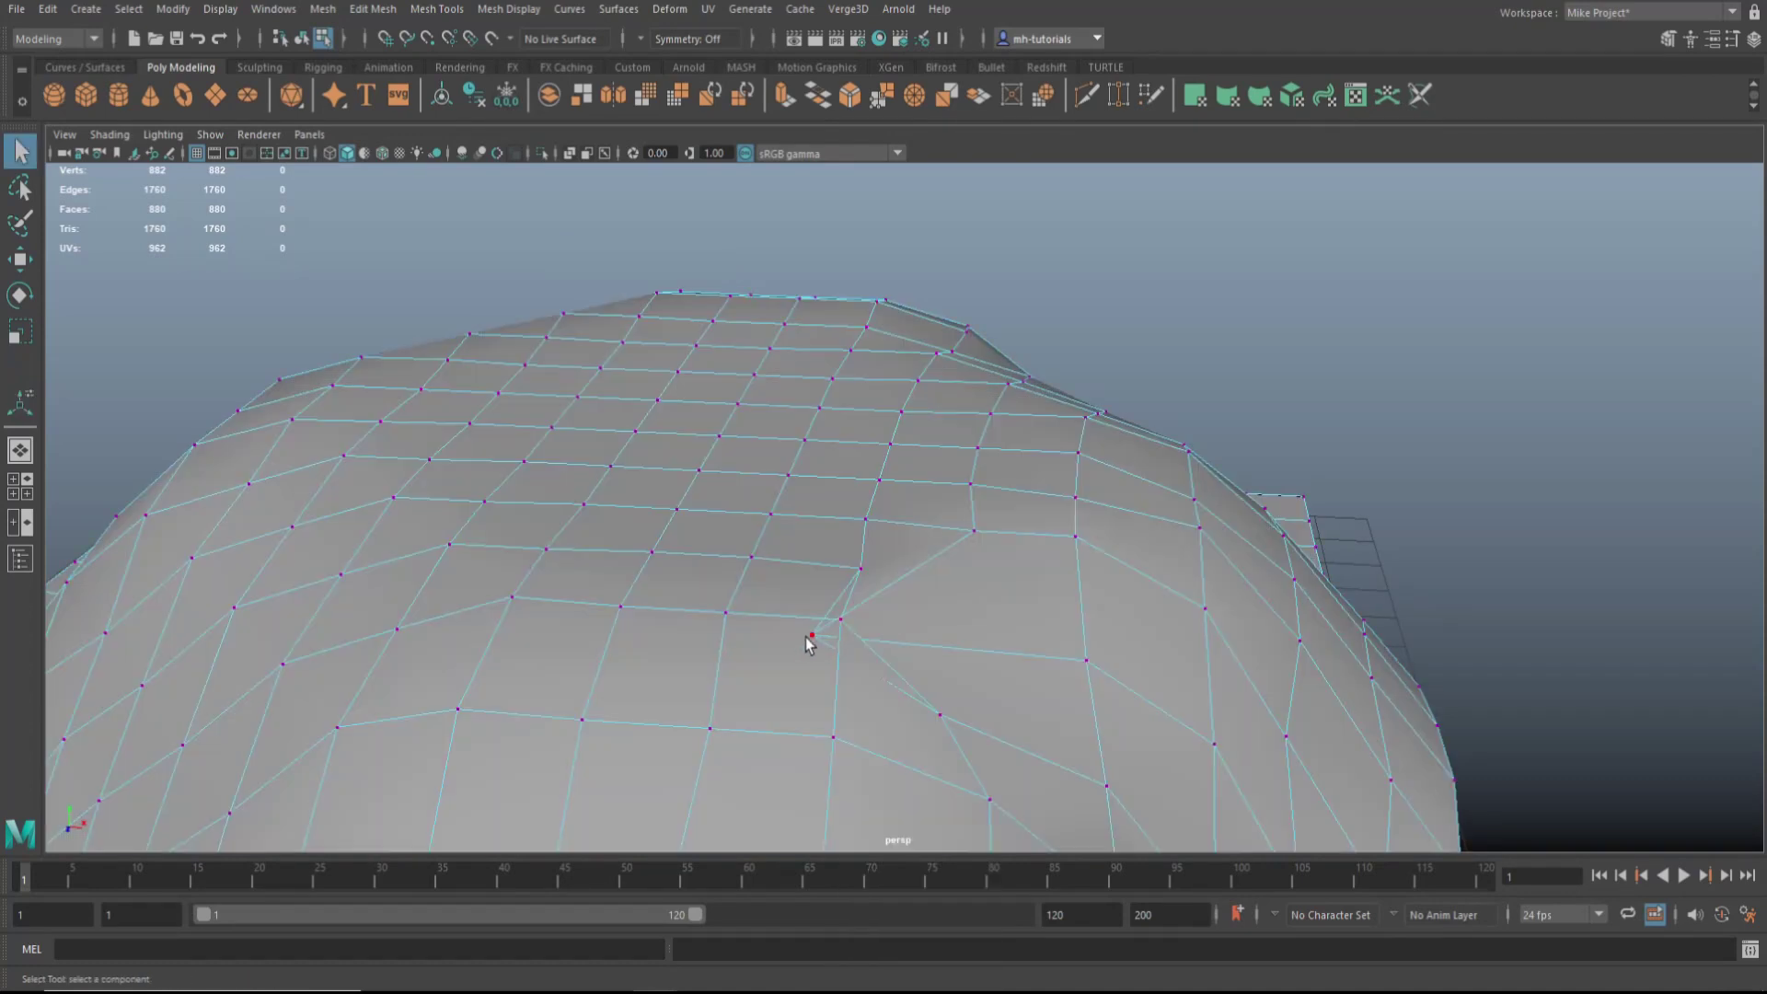
pyautogui.scroll(-5, 990, 653)
pyautogui.keyDown('alt'); pyautogui.moveTo(990, 653); pyautogui.dragTo(1156, 642); pyautogui.keyUp('alt')
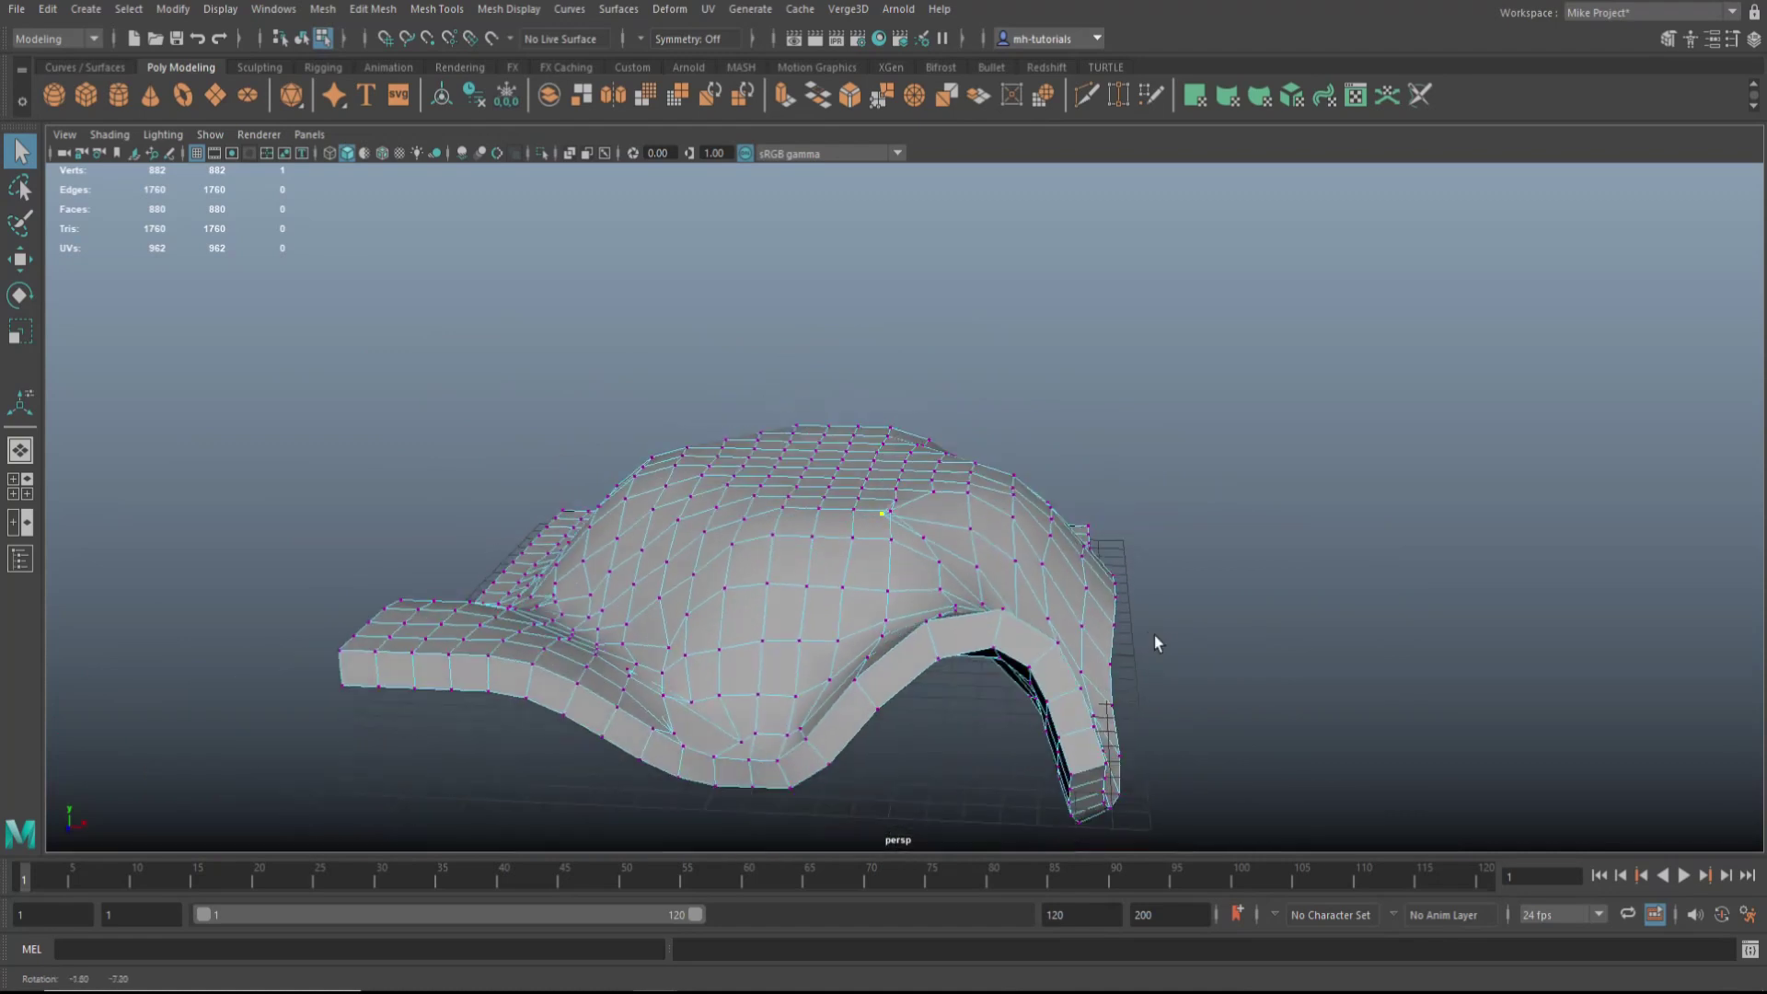
pyautogui.press('w')
pyautogui.moveTo(885, 426); pyautogui.dragTo(884, 366)
# Step: Pick the displaced vertices at the foot of the mound near the corner and raise one of them
pyautogui.scroll(5, 1131, 532)
pyautogui.keyDown('alt'); pyautogui.moveTo(1131, 532); pyautogui.dragTo(1101, 441); pyautogui.keyUp('alt')
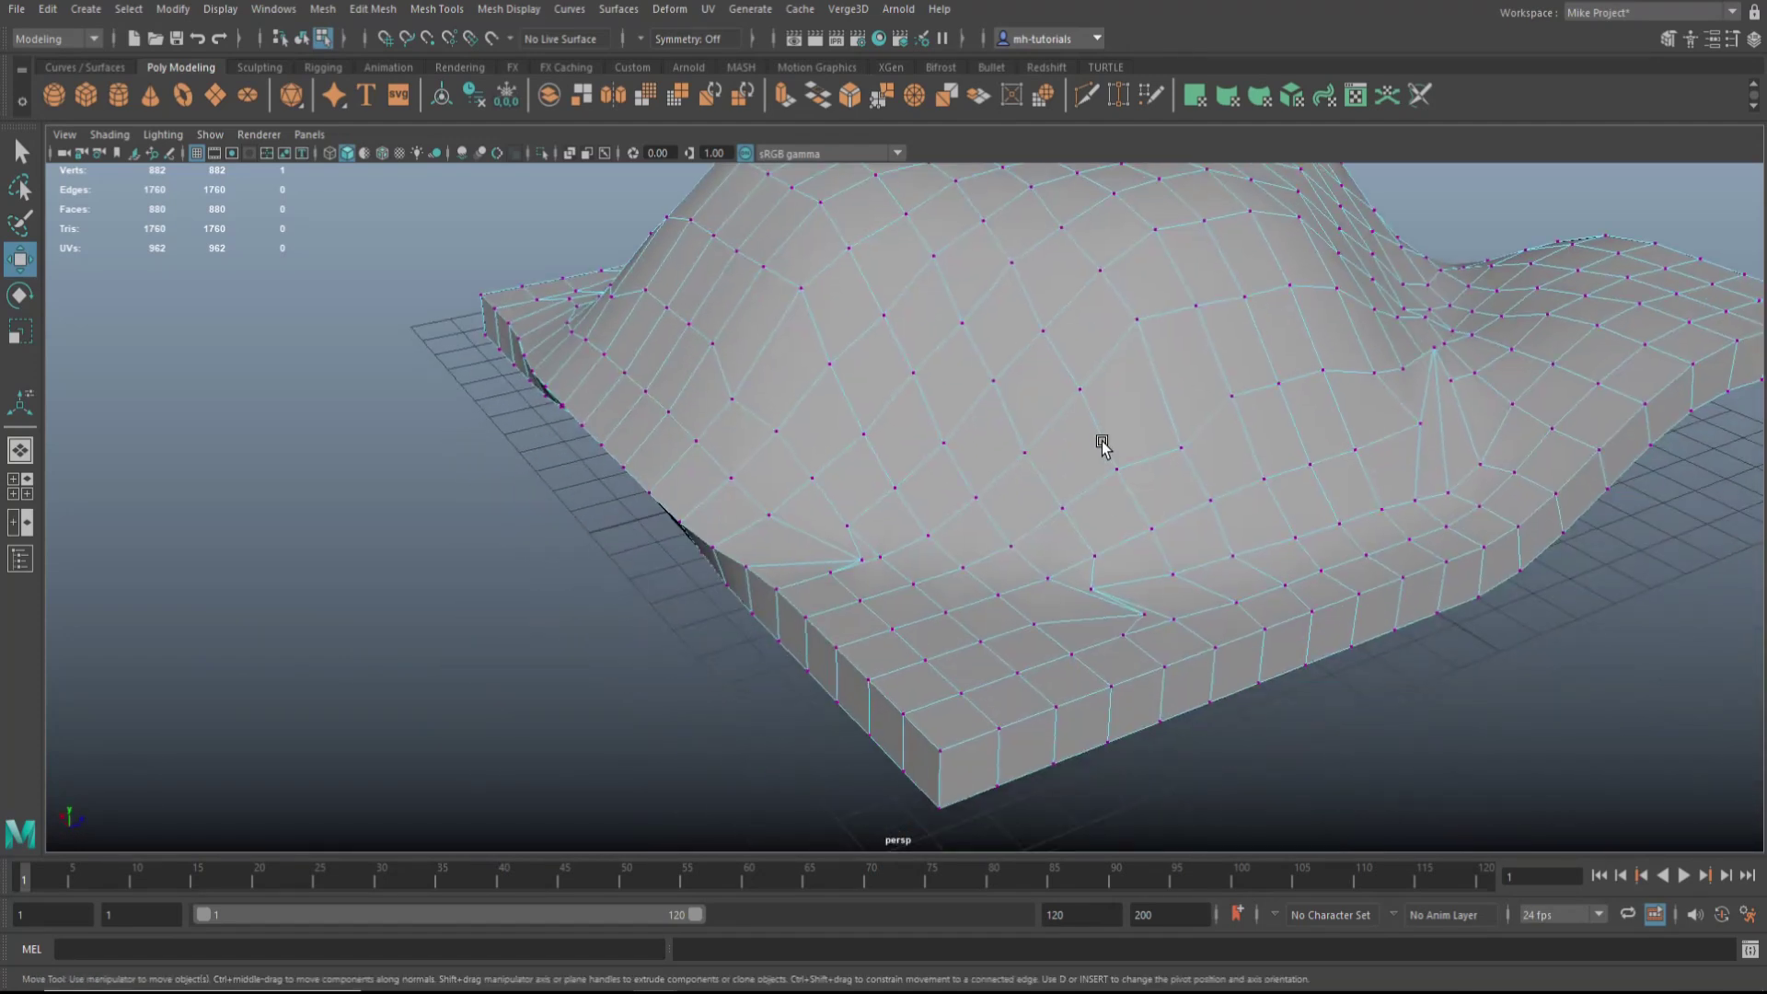
pyautogui.click(1142, 613)
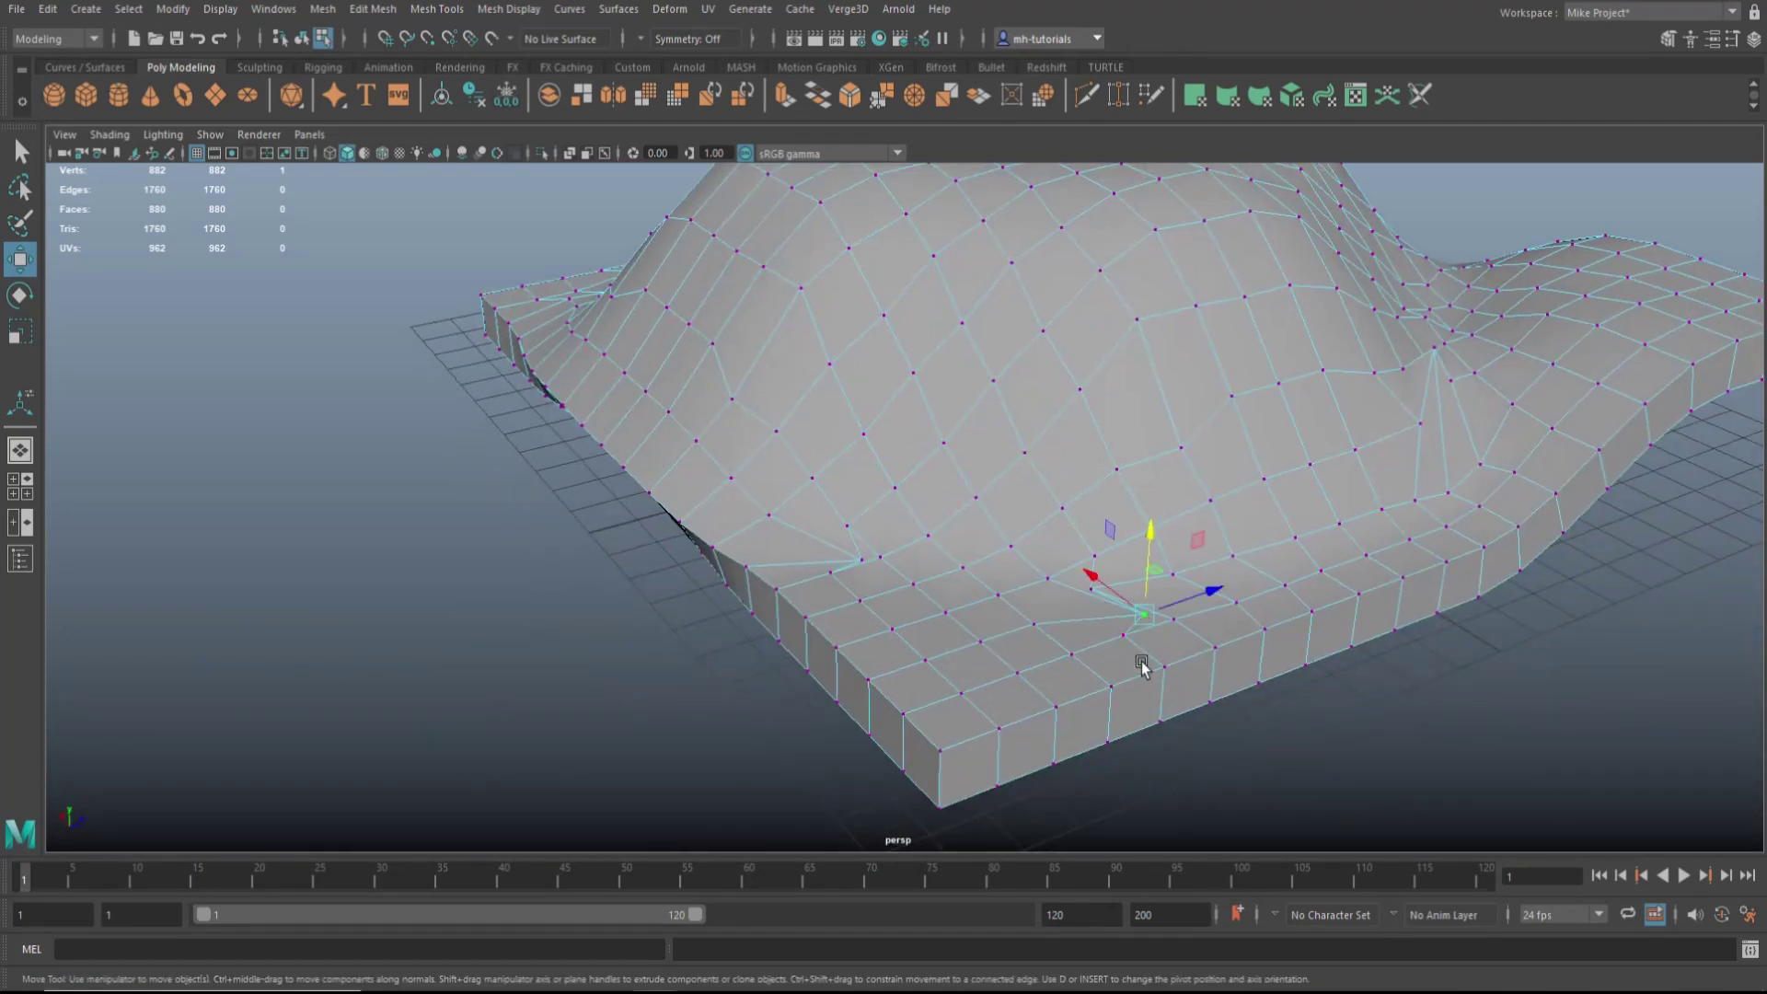
pyautogui.click(858, 560)
pyautogui.moveTo(859, 554); pyautogui.dragTo(861, 506)
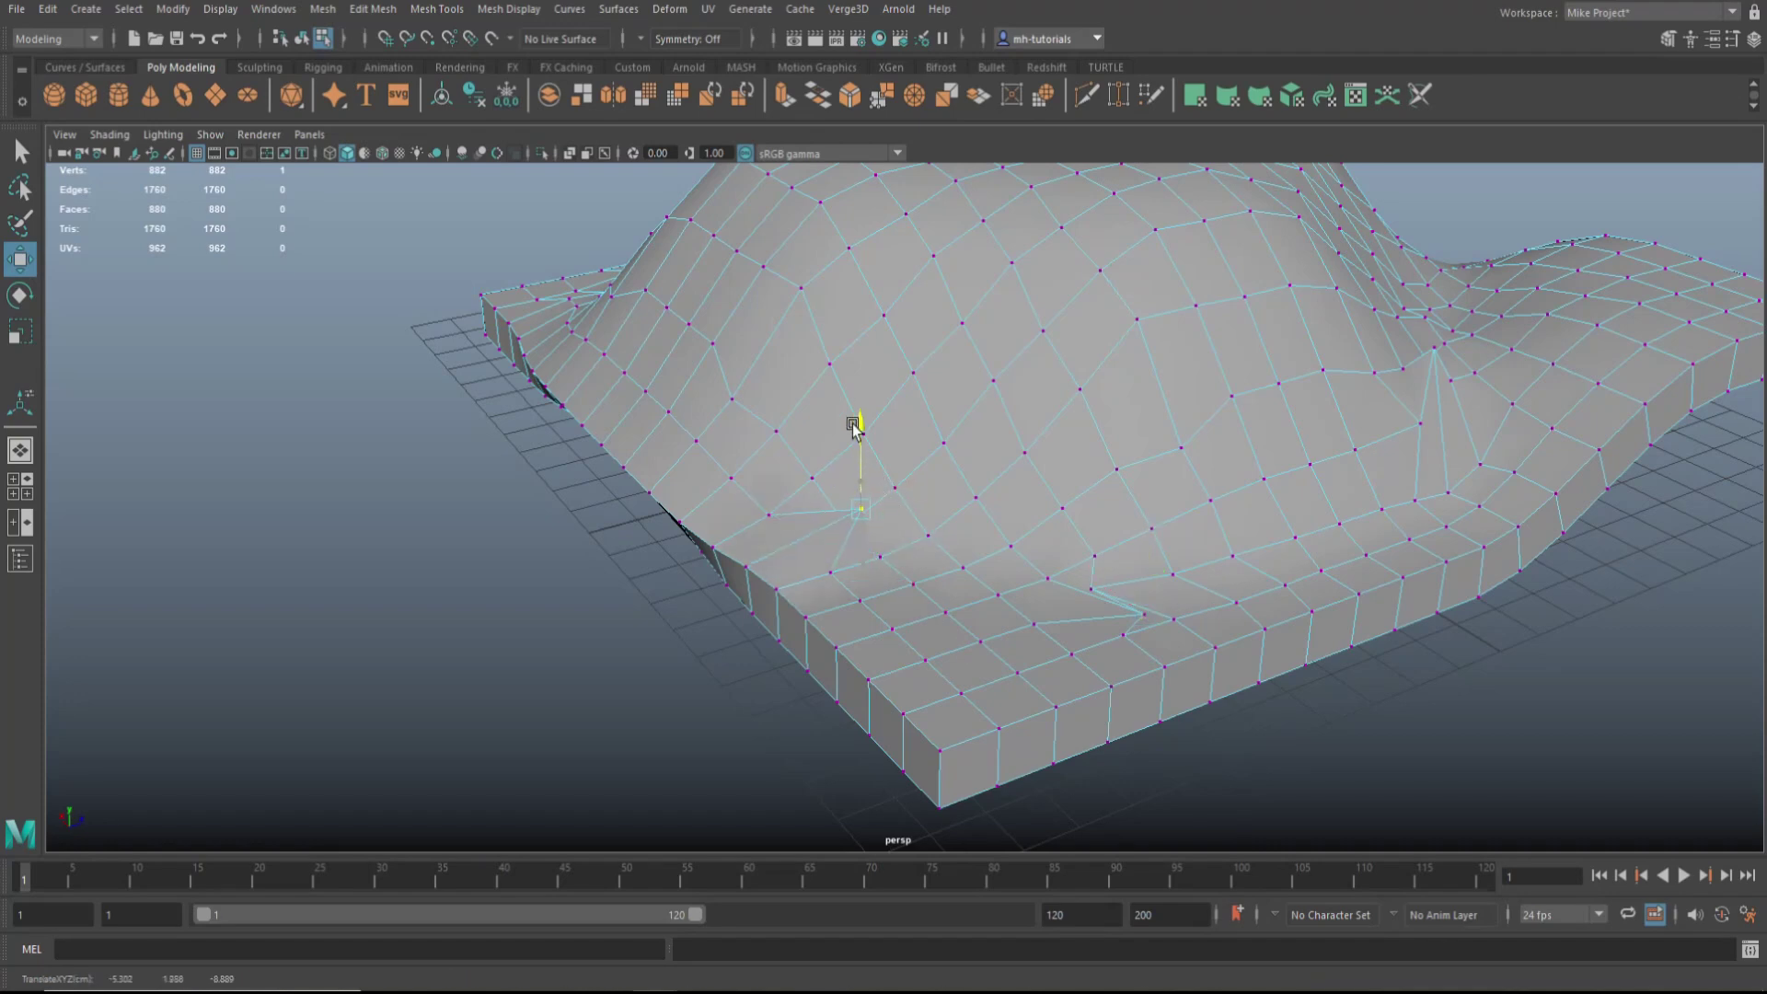
# Step: Undo the vertex moves and the extrusion, back to the unextruded deformed plane
pyautogui.keyDown('alt'); pyautogui.moveTo(708, 523); pyautogui.dragTo(1004, 649); pyautogui.keyUp('alt')
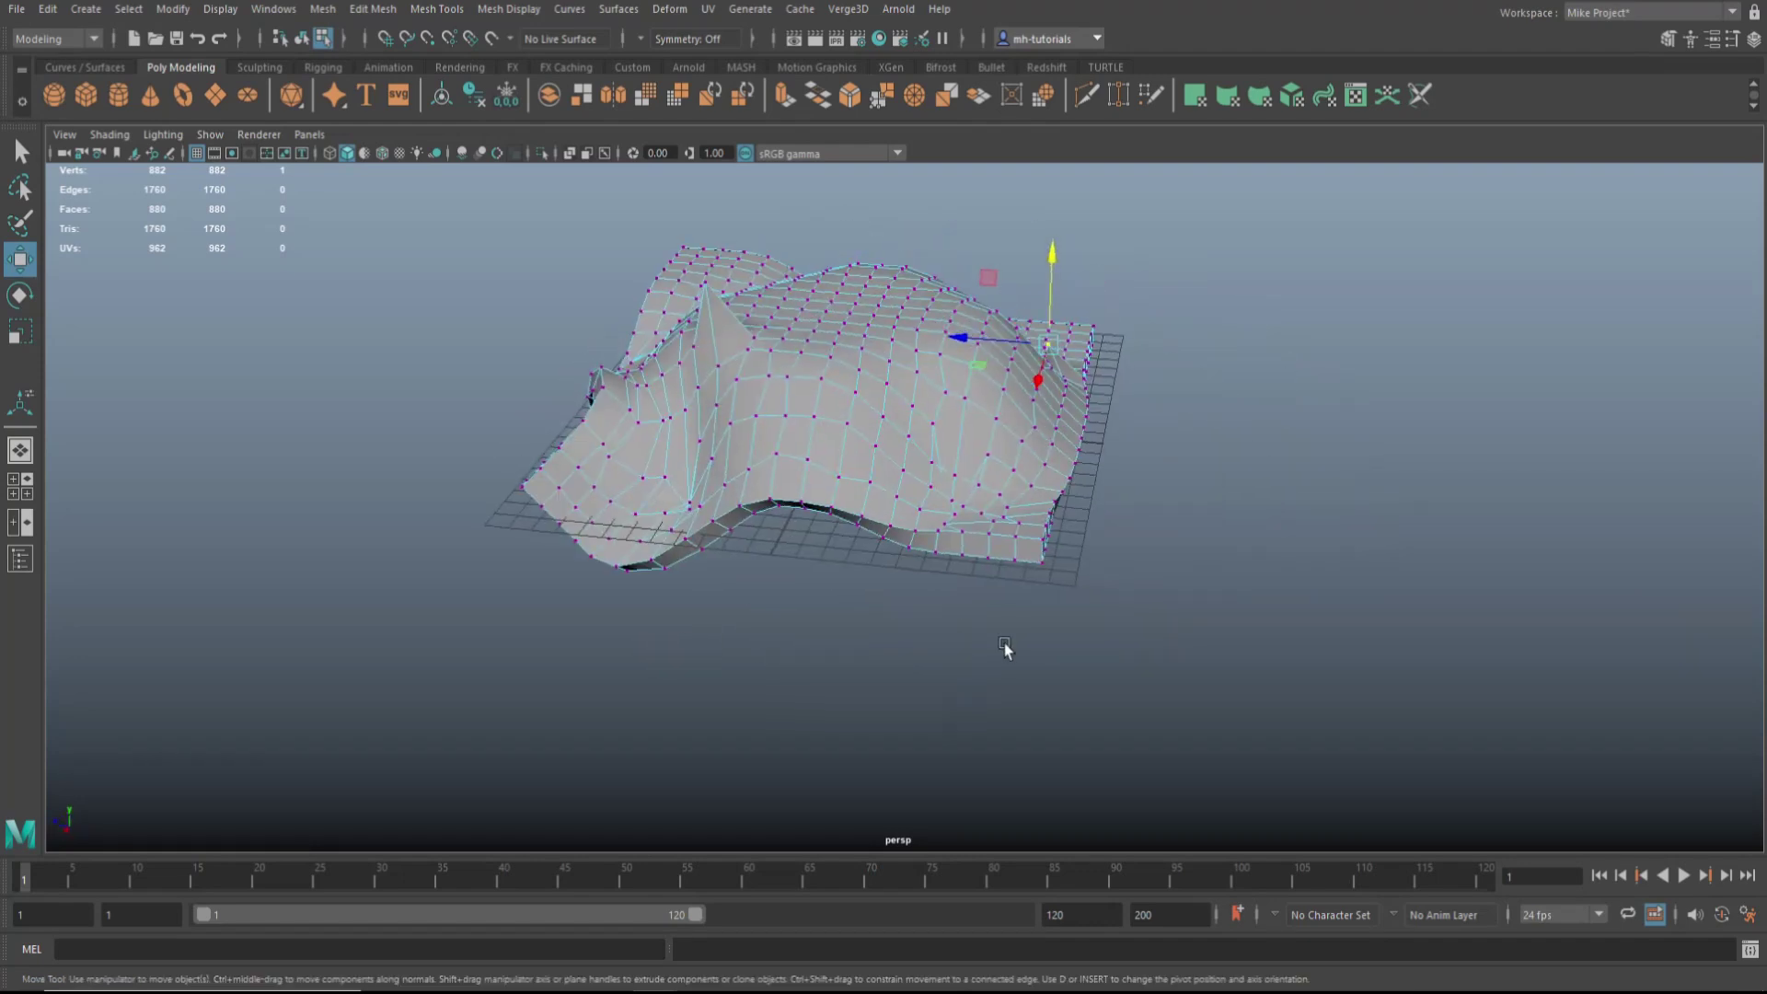
pyautogui.hotkey('ctrl', 'z')
pyautogui.hotkey('ctrl', 'z')
pyautogui.hotkey('ctrl', 'z')
pyautogui.hotkey('ctrl', 'z')
pyautogui.hotkey('ctrl', 'z')
pyautogui.hotkey('ctrl', 'z')
pyautogui.hotkey('ctrl', 'z')
pyautogui.hotkey('ctrl', 'z')
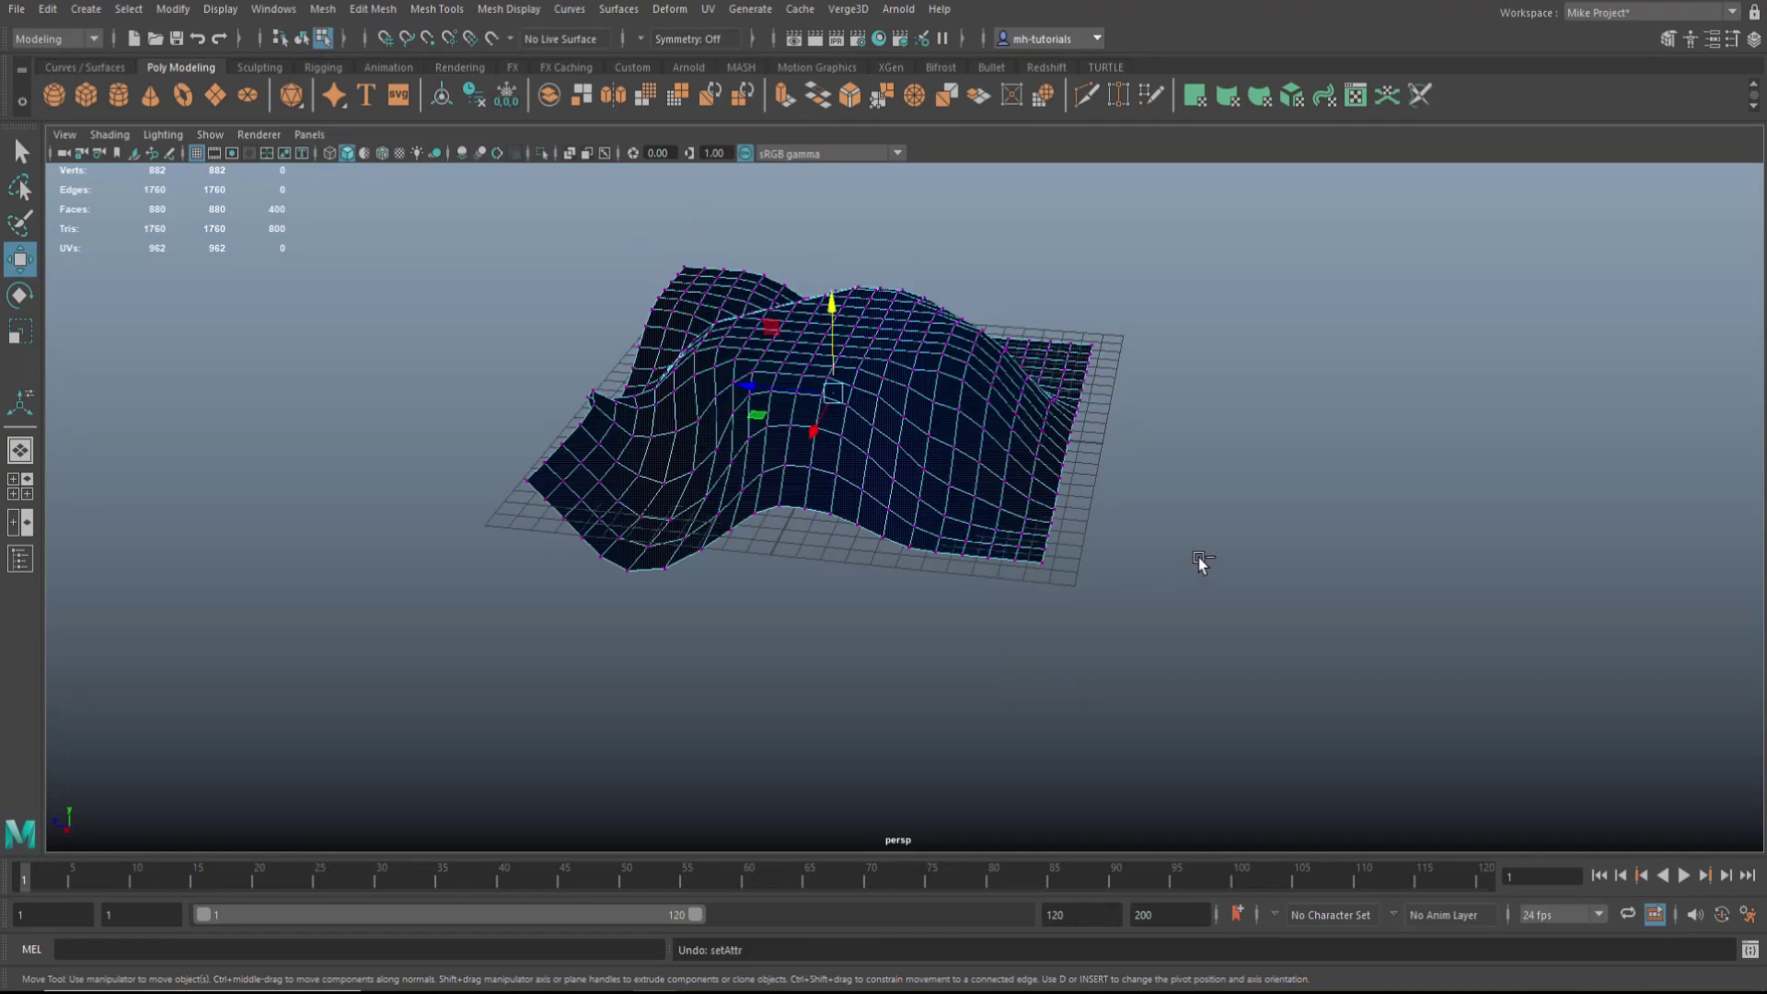
pyautogui.hotkey('ctrl', 'z')
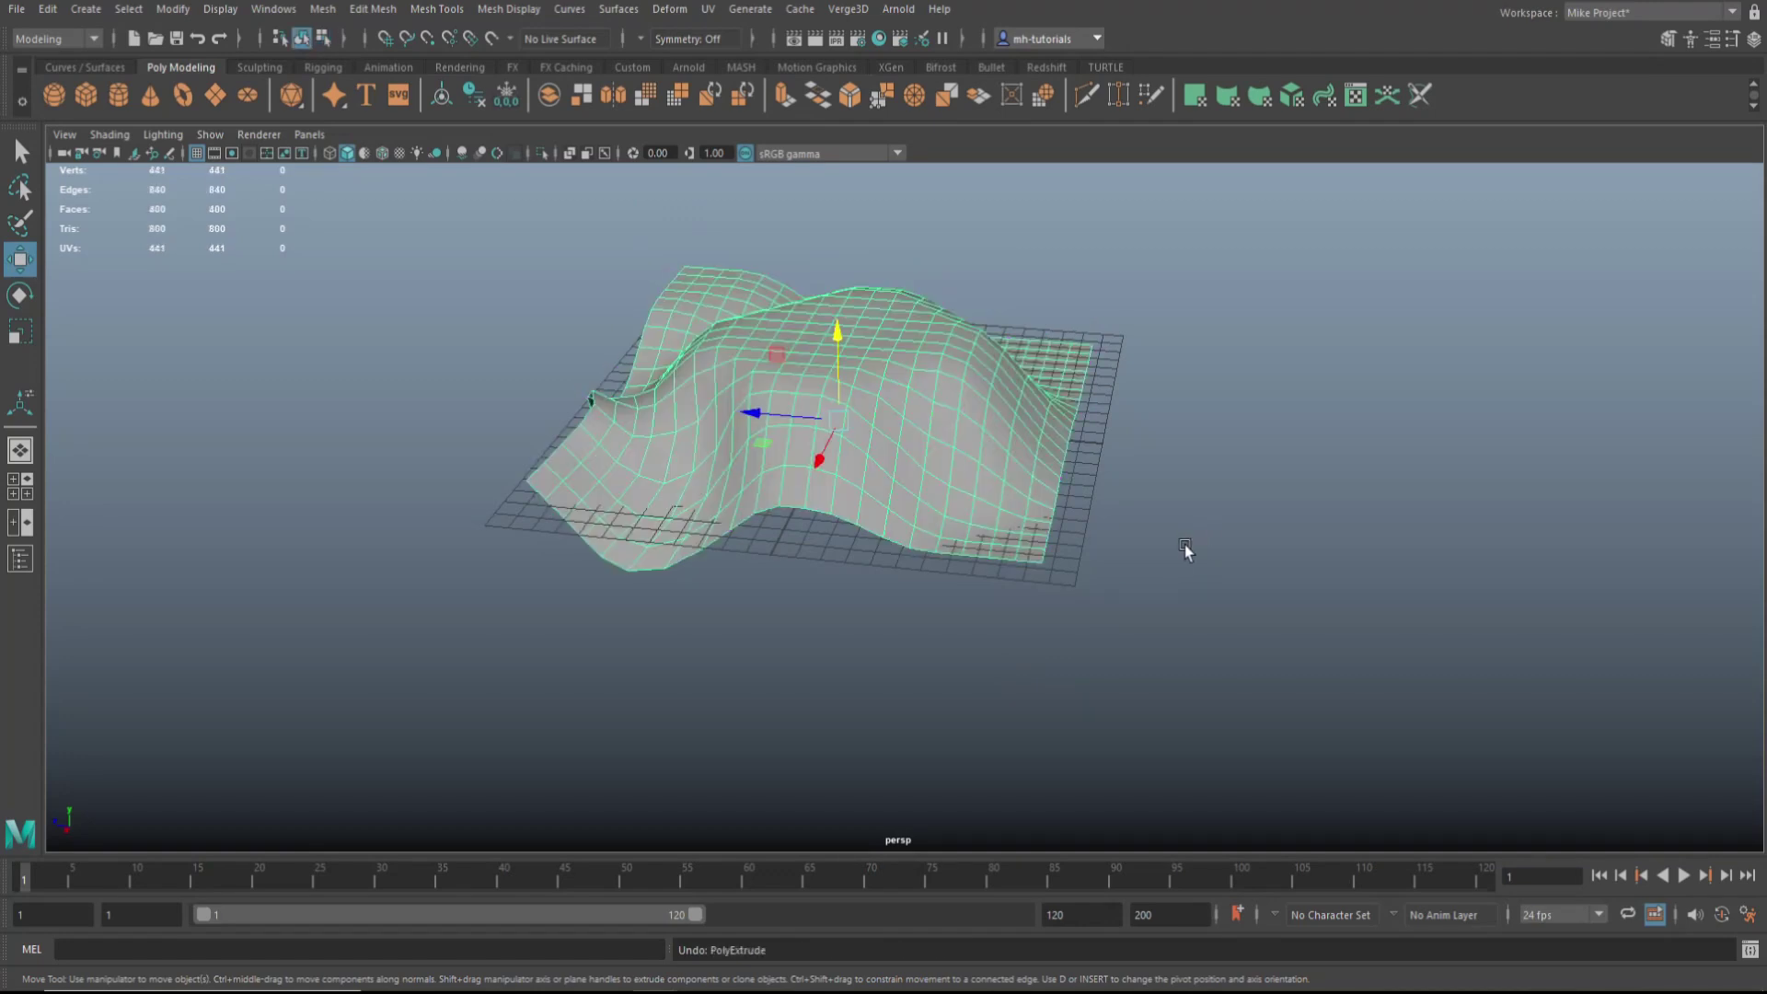
# Step: Switch to Maya 2022 and extrude the same deformed plane with a thickness of 1
pyautogui.keyDown('alt'); pyautogui.moveTo(1185, 550); pyautogui.dragTo(1332, 664); pyautogui.keyUp('alt')
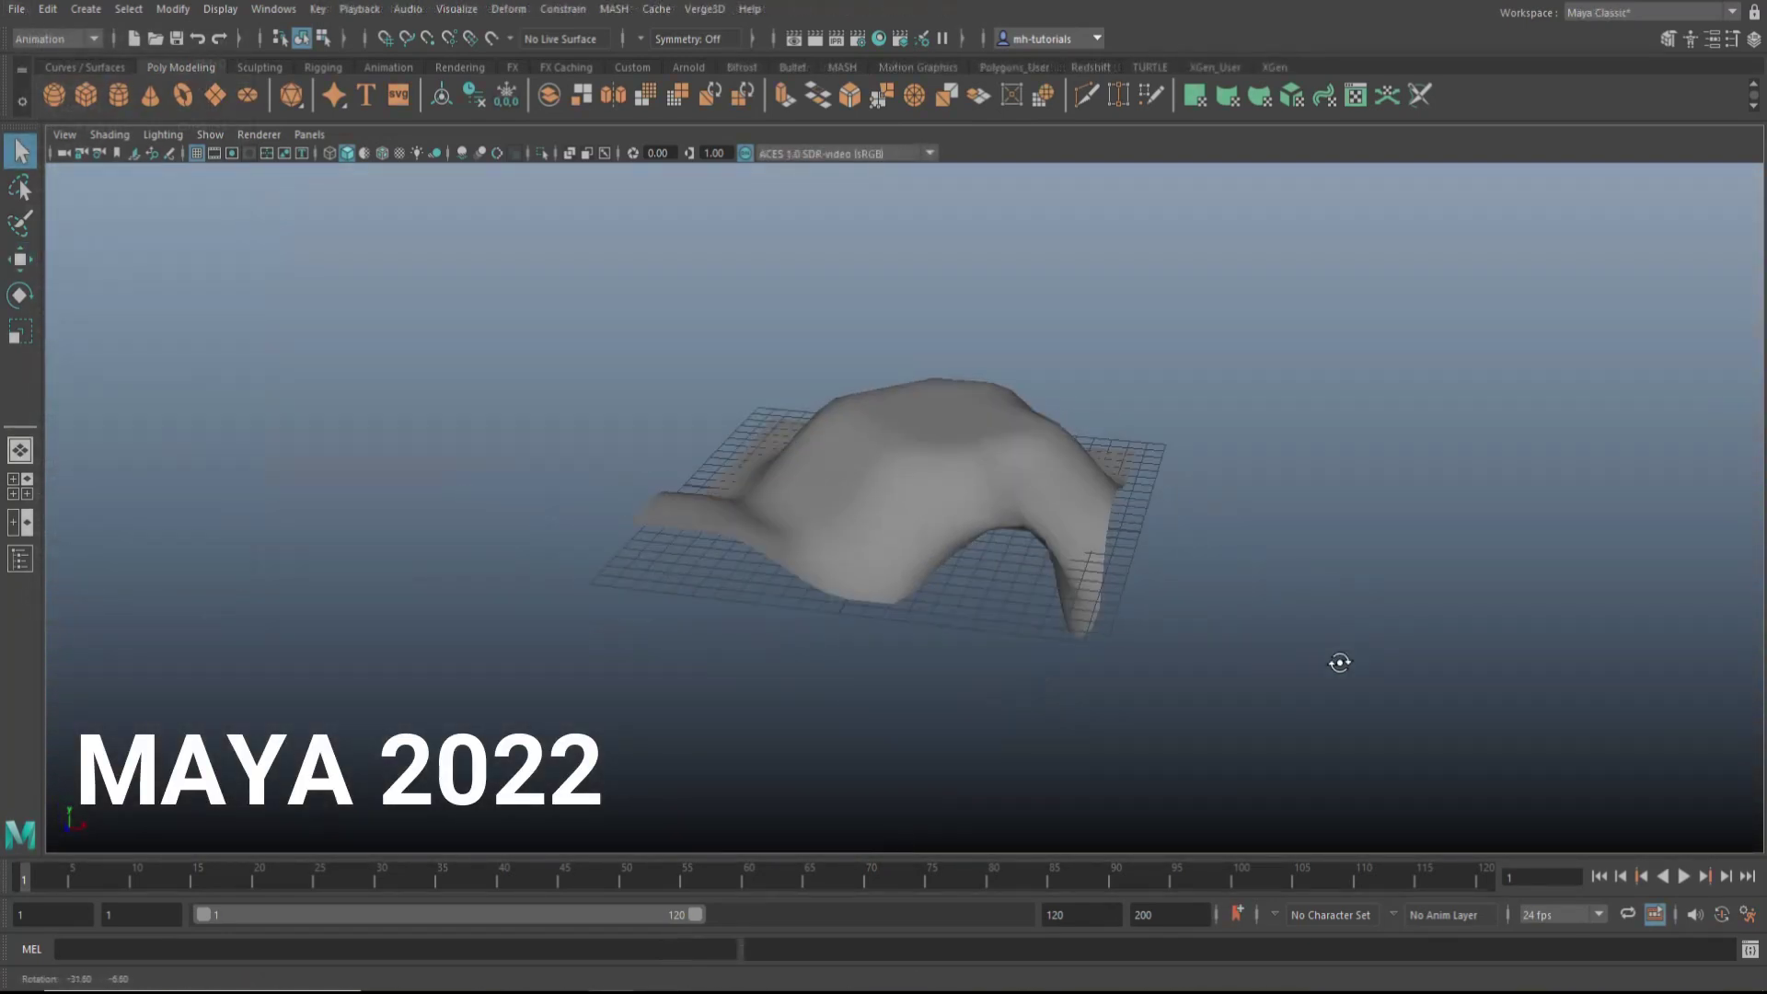
pyautogui.keyDown('alt'); pyautogui.moveTo(1342, 663); pyautogui.dragTo(1227, 662); pyautogui.keyUp('alt')
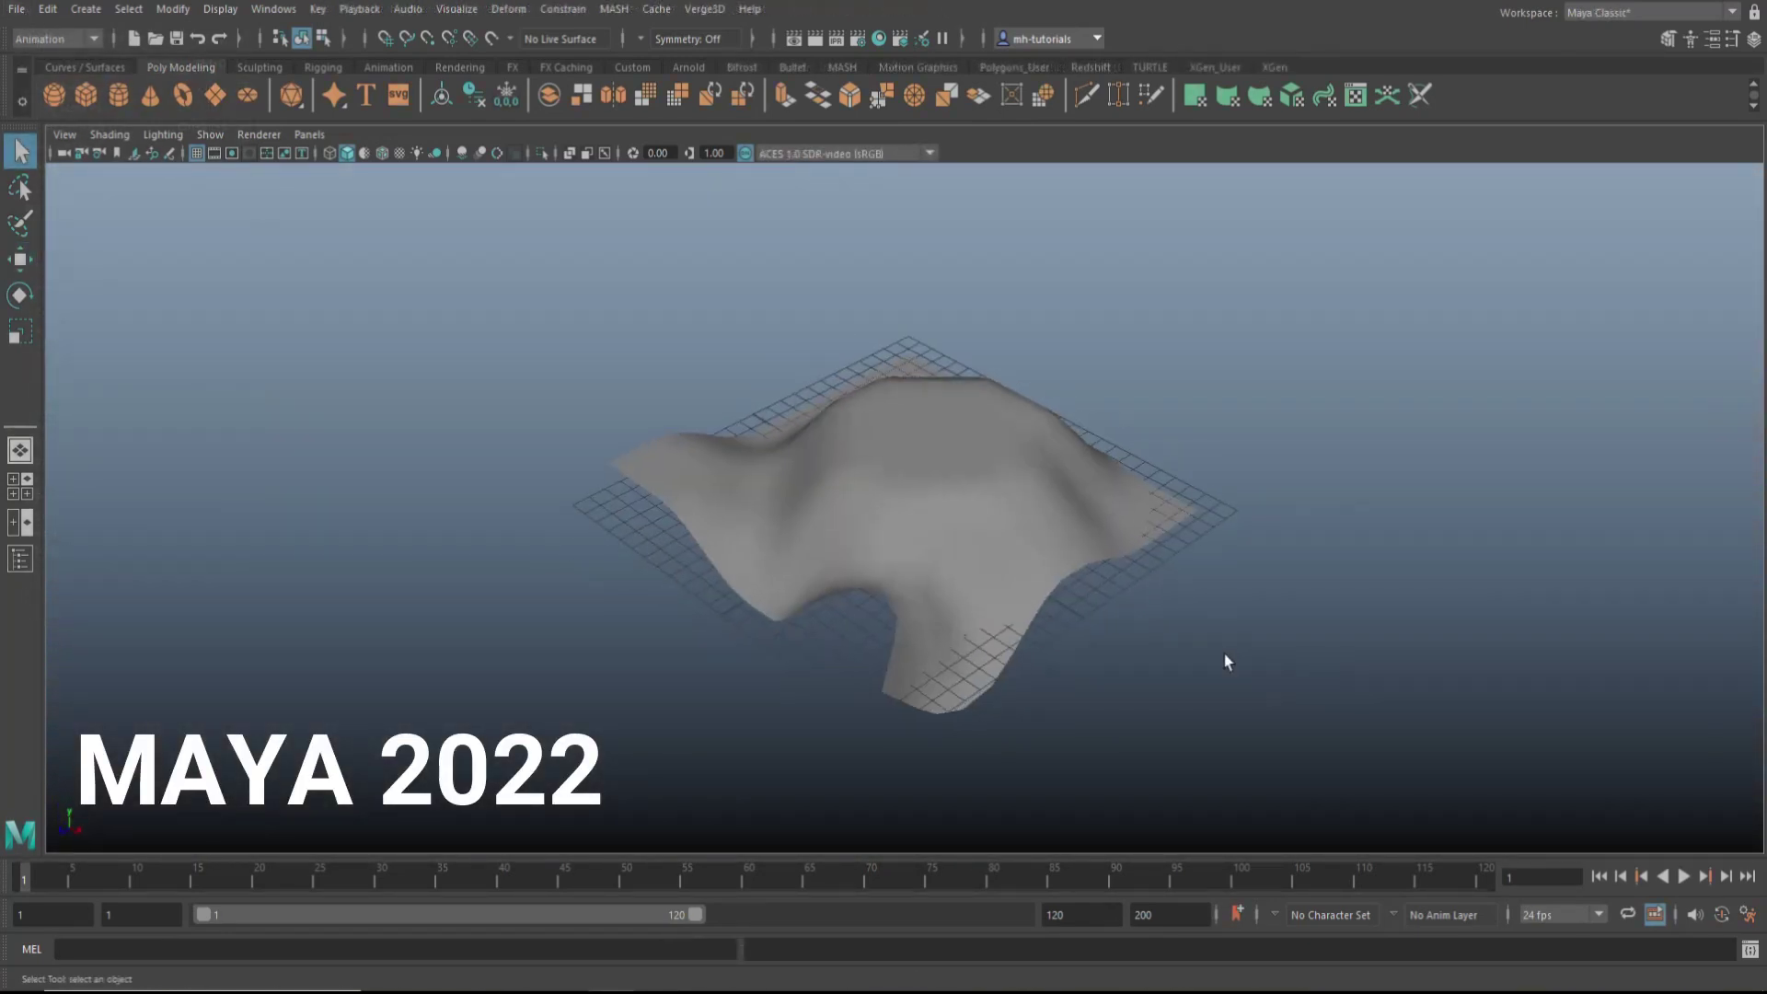
pyautogui.click(1029, 538)
pyautogui.keyDown('alt'); pyautogui.moveTo(1029, 538); pyautogui.dragTo(1139, 642); pyautogui.keyUp('alt')
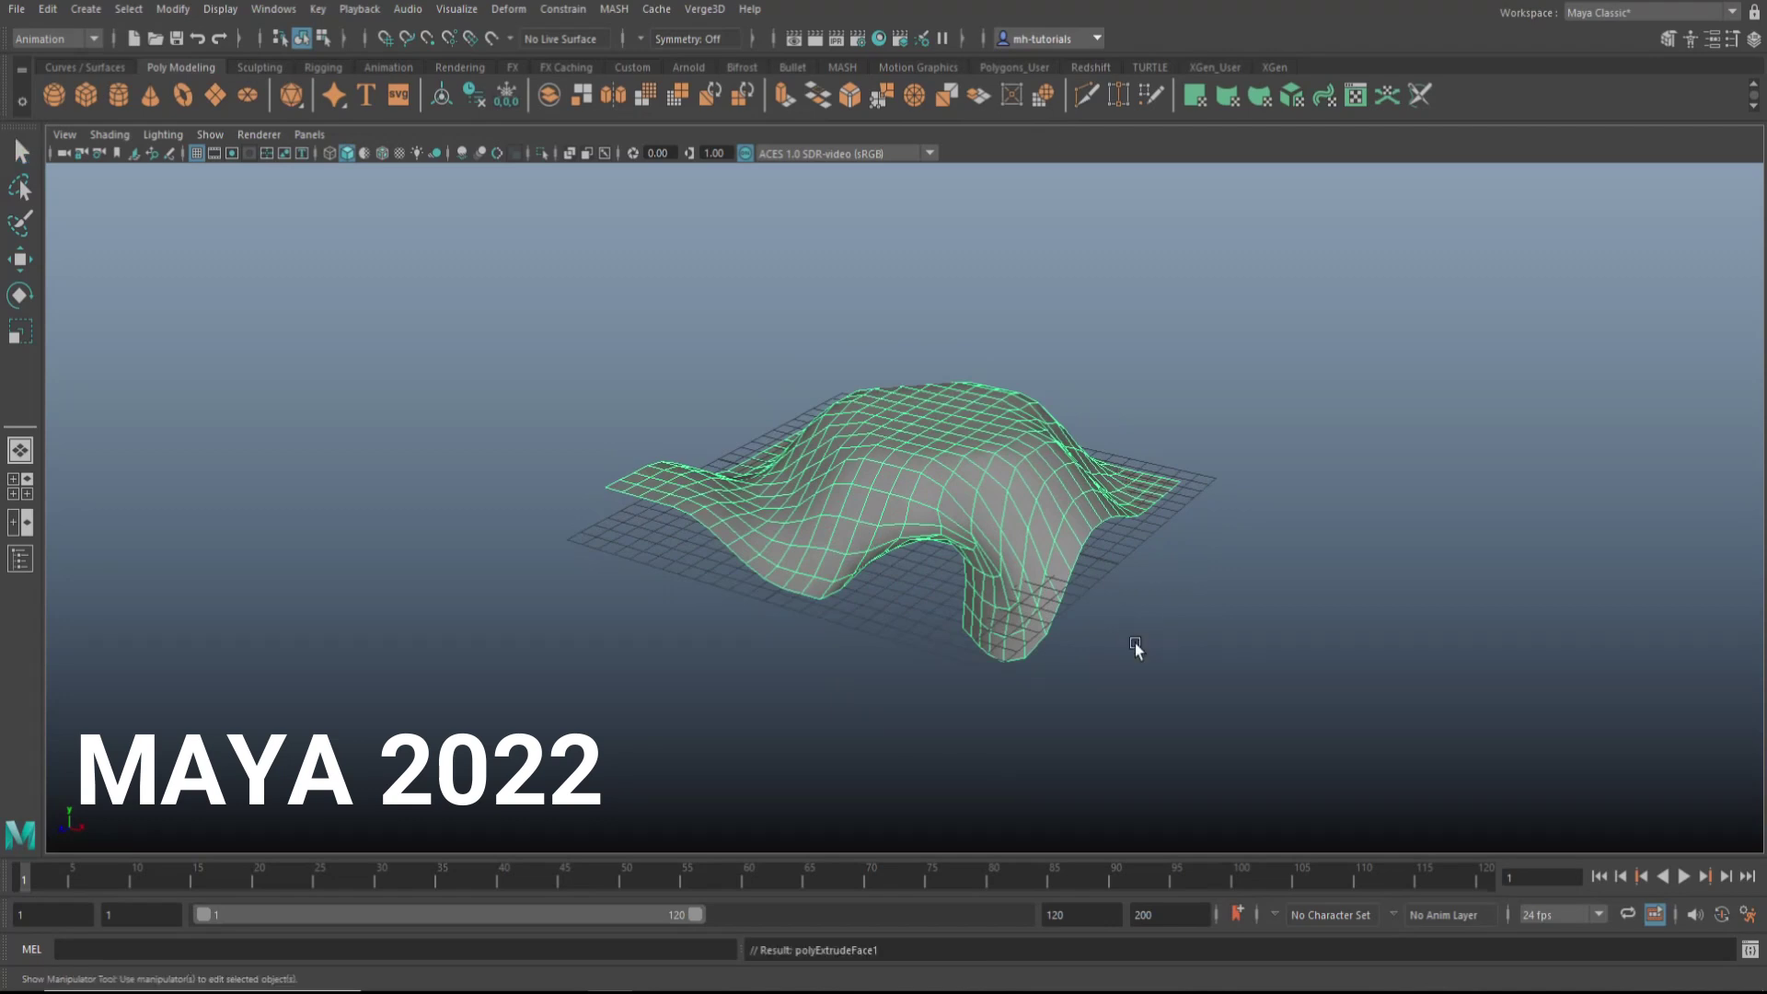
pyautogui.hotkey('ctrl', 'e')
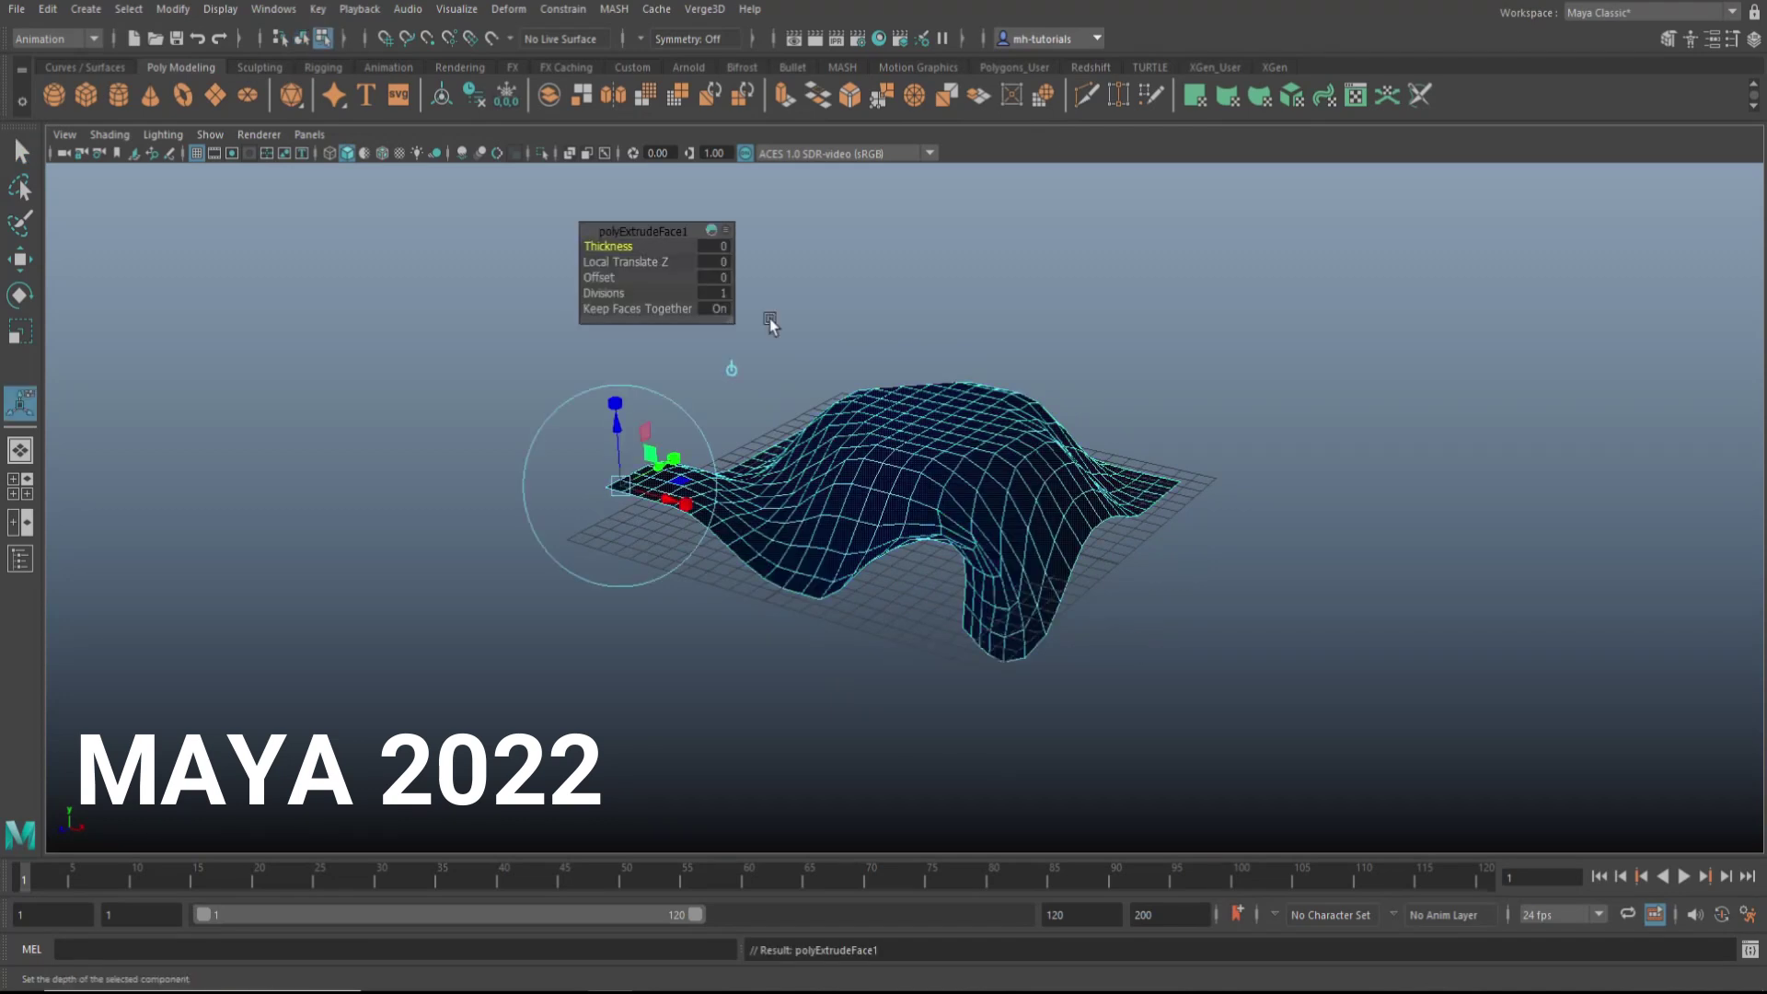
pyautogui.click(713, 246)
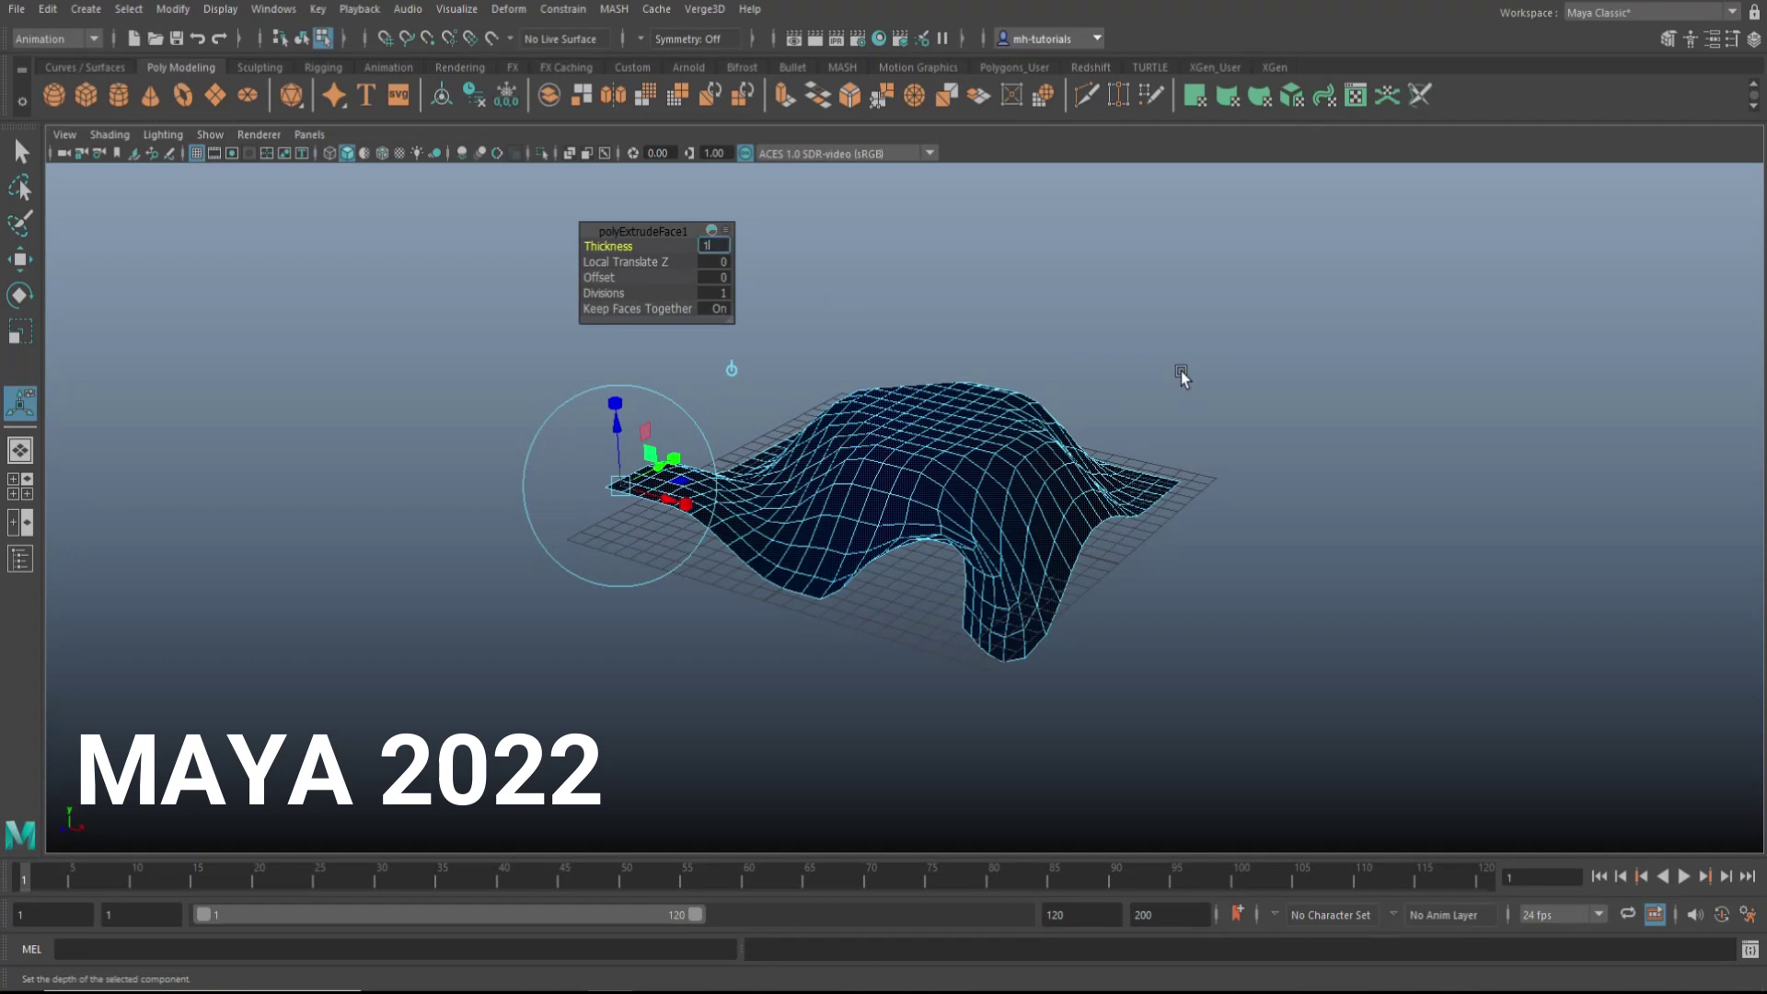
pyautogui.press('Return')
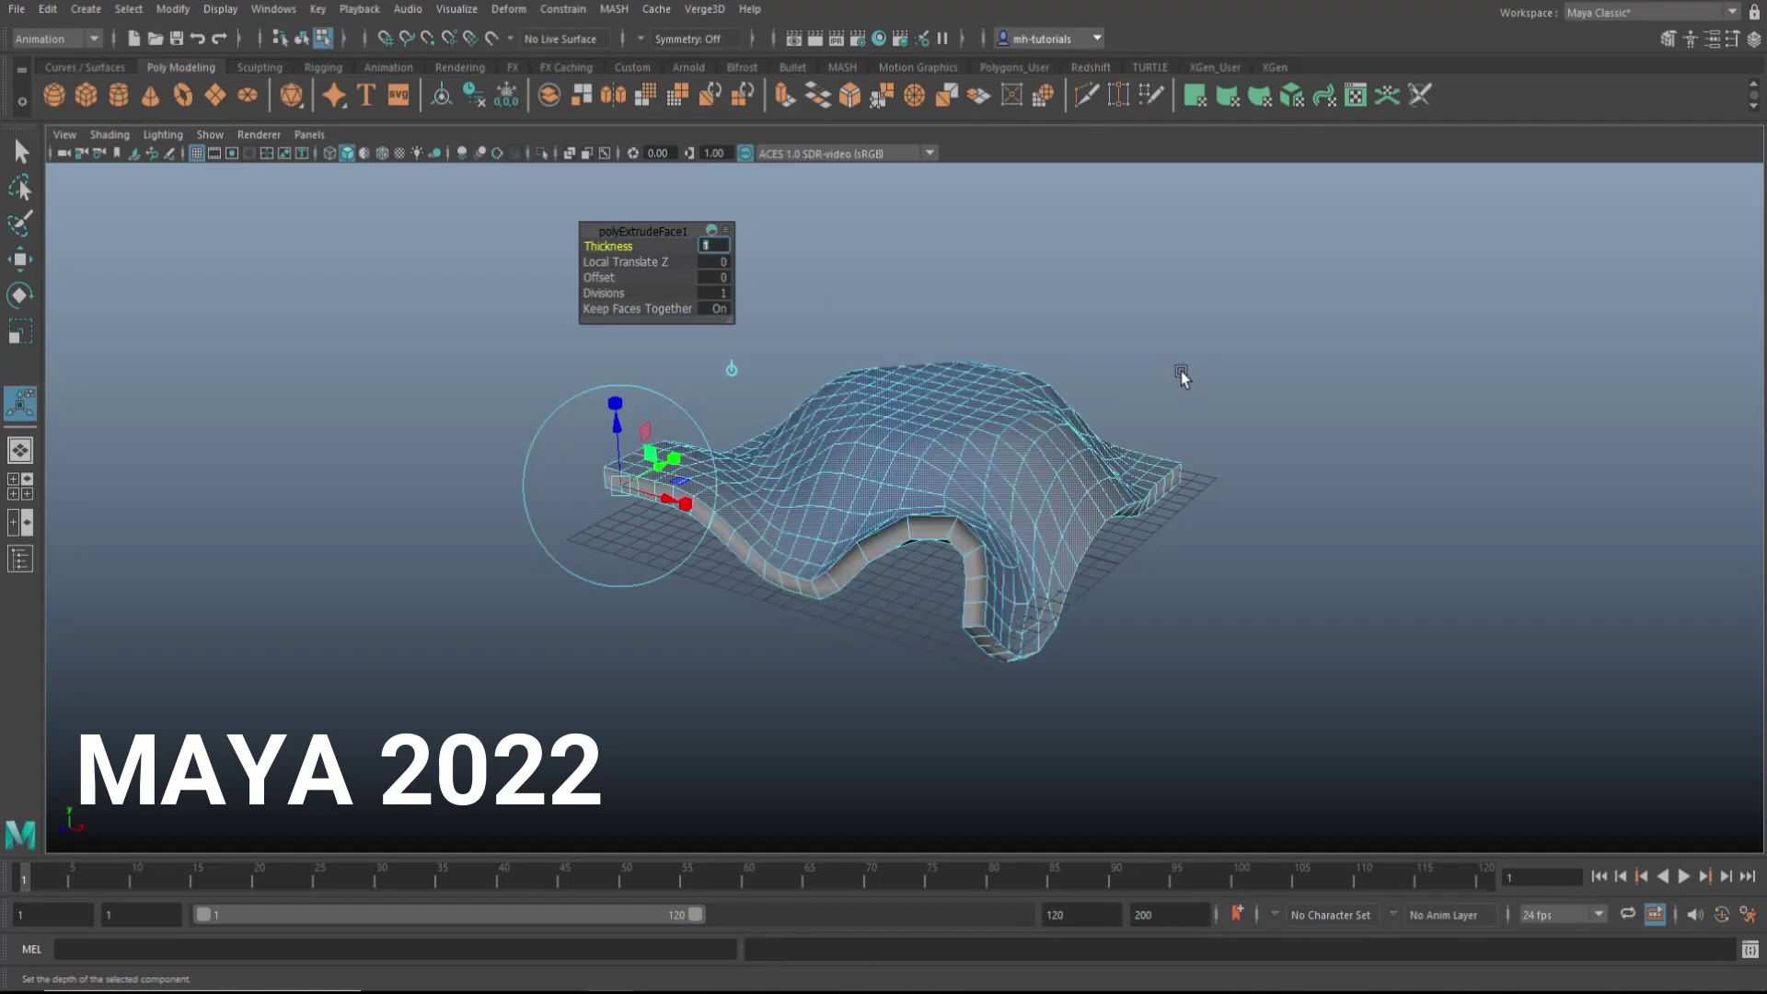
# Step: Examine the extruded surface's topology and edge thickness from several angles
pyautogui.click(1329, 592)
pyautogui.keyDown('alt'); pyautogui.moveTo(1336, 536); pyautogui.dragTo(945, 618); pyautogui.keyUp('alt')
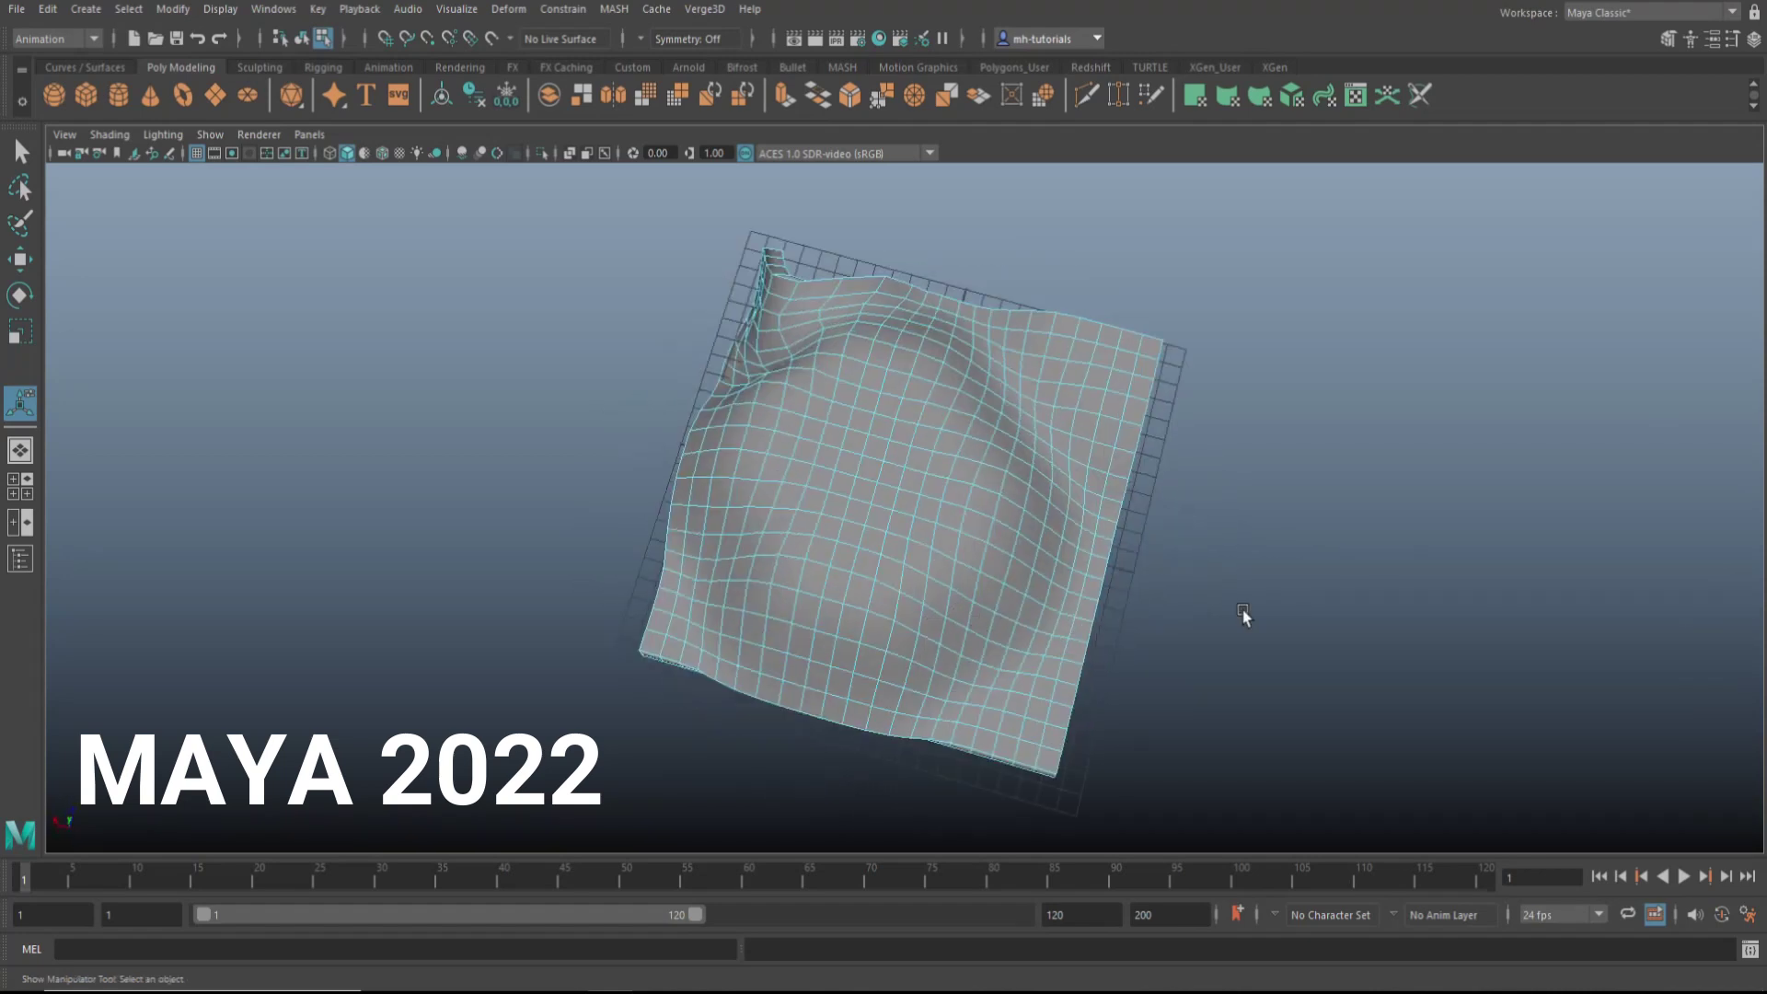
pyautogui.keyDown('alt'); pyautogui.moveTo(1243, 615); pyautogui.dragTo(1191, 725); pyautogui.keyUp('alt')
pyautogui.keyDown('alt'); pyautogui.moveTo(681, 693); pyautogui.dragTo(553, 726, button='middle'); pyautogui.keyUp('alt')
pyautogui.keyDown('alt'); pyautogui.moveTo(609, 731); pyautogui.dragTo(554, 748); pyautogui.keyUp('alt')
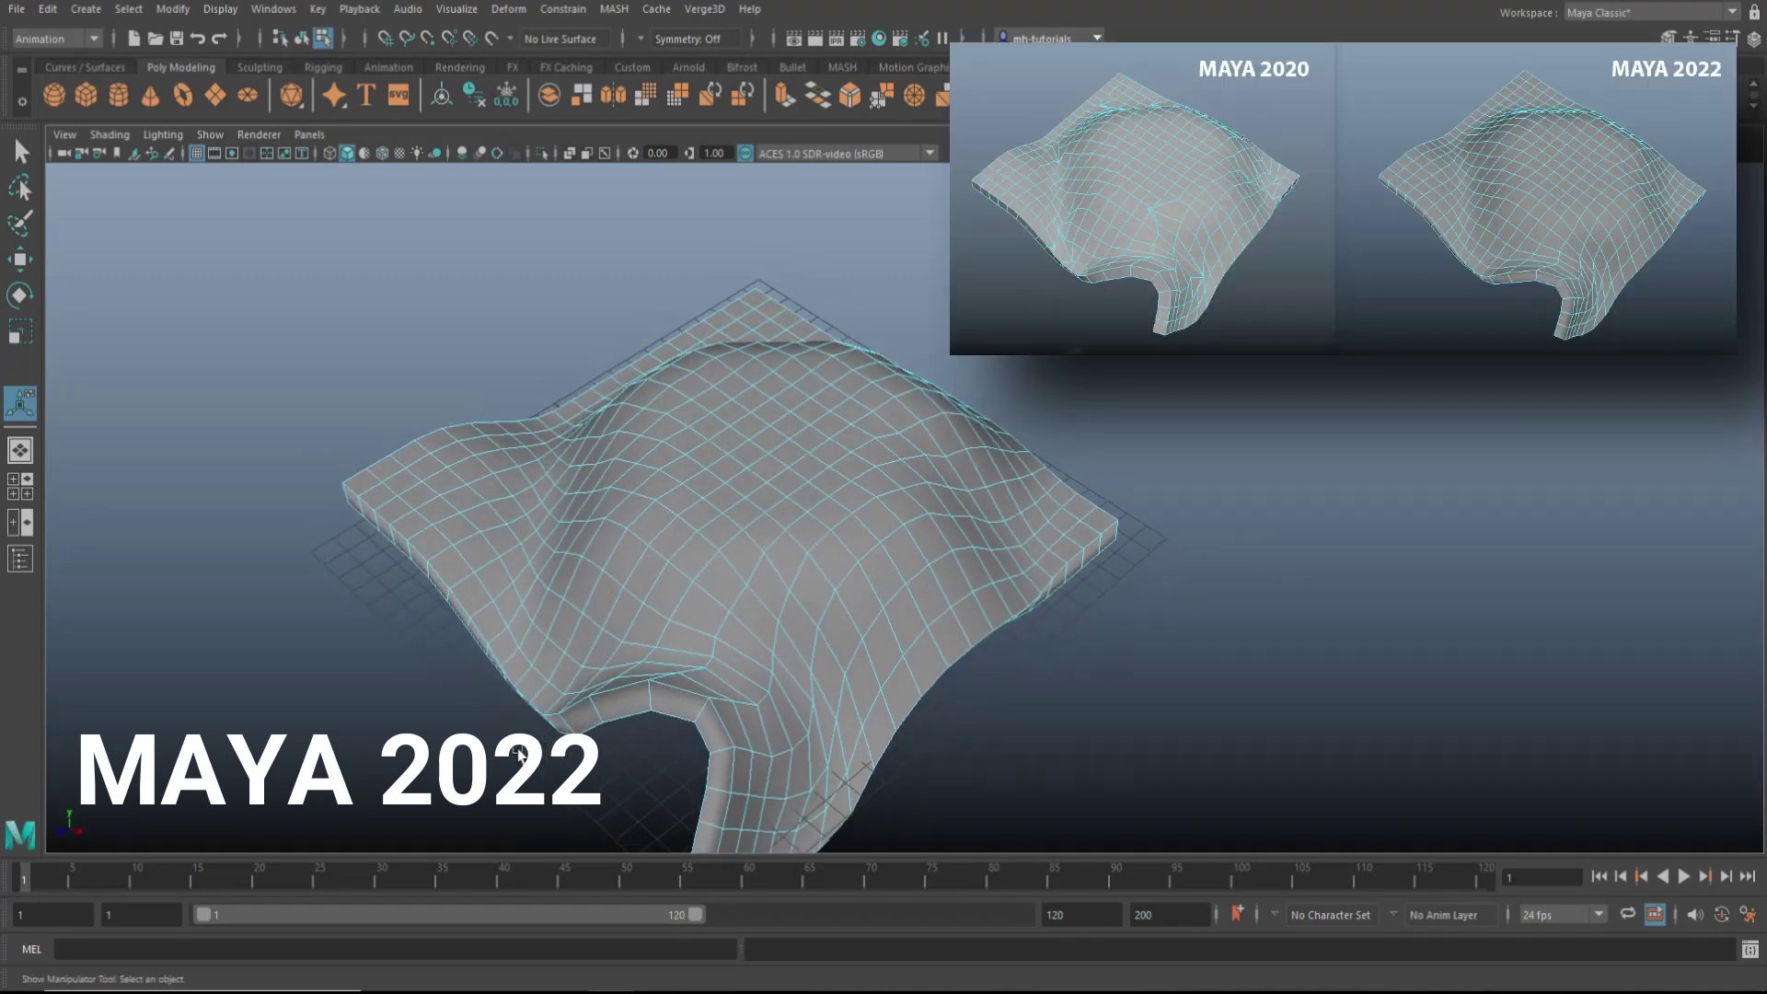
pyautogui.keyDown('alt'); pyautogui.moveTo(543, 741); pyautogui.dragTo(1111, 666, button='middle'); pyautogui.keyUp('alt')
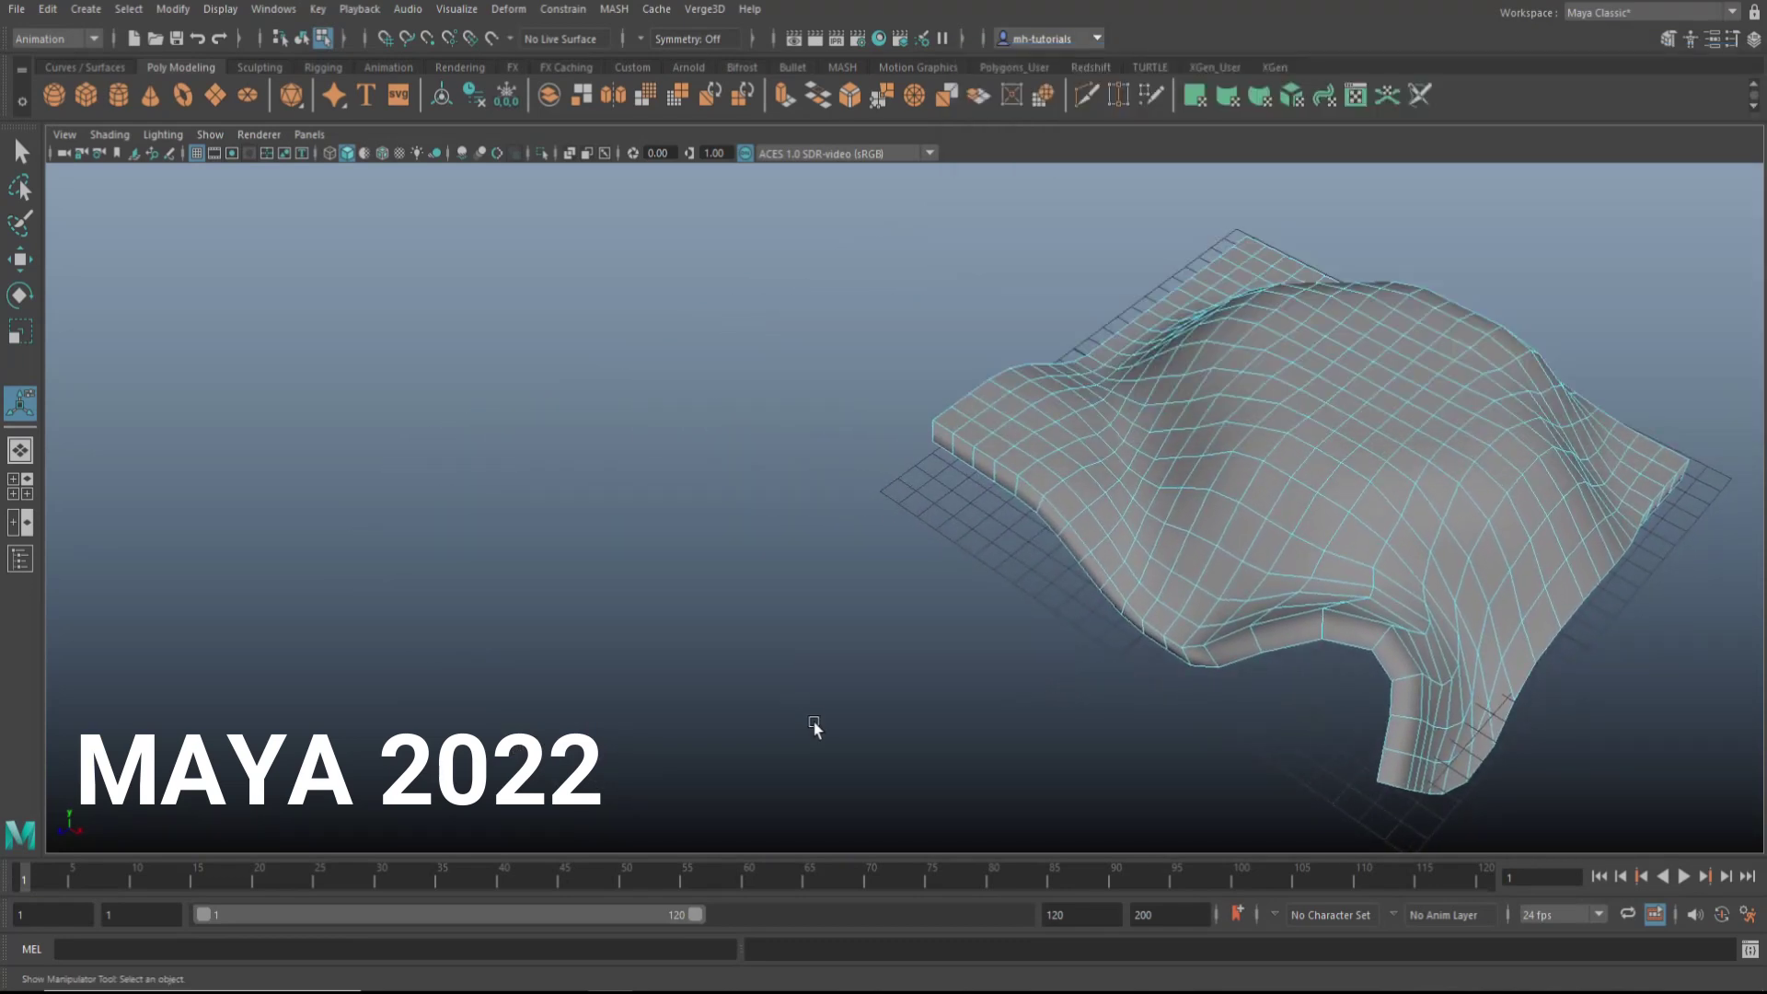
pyautogui.click(939, 723)
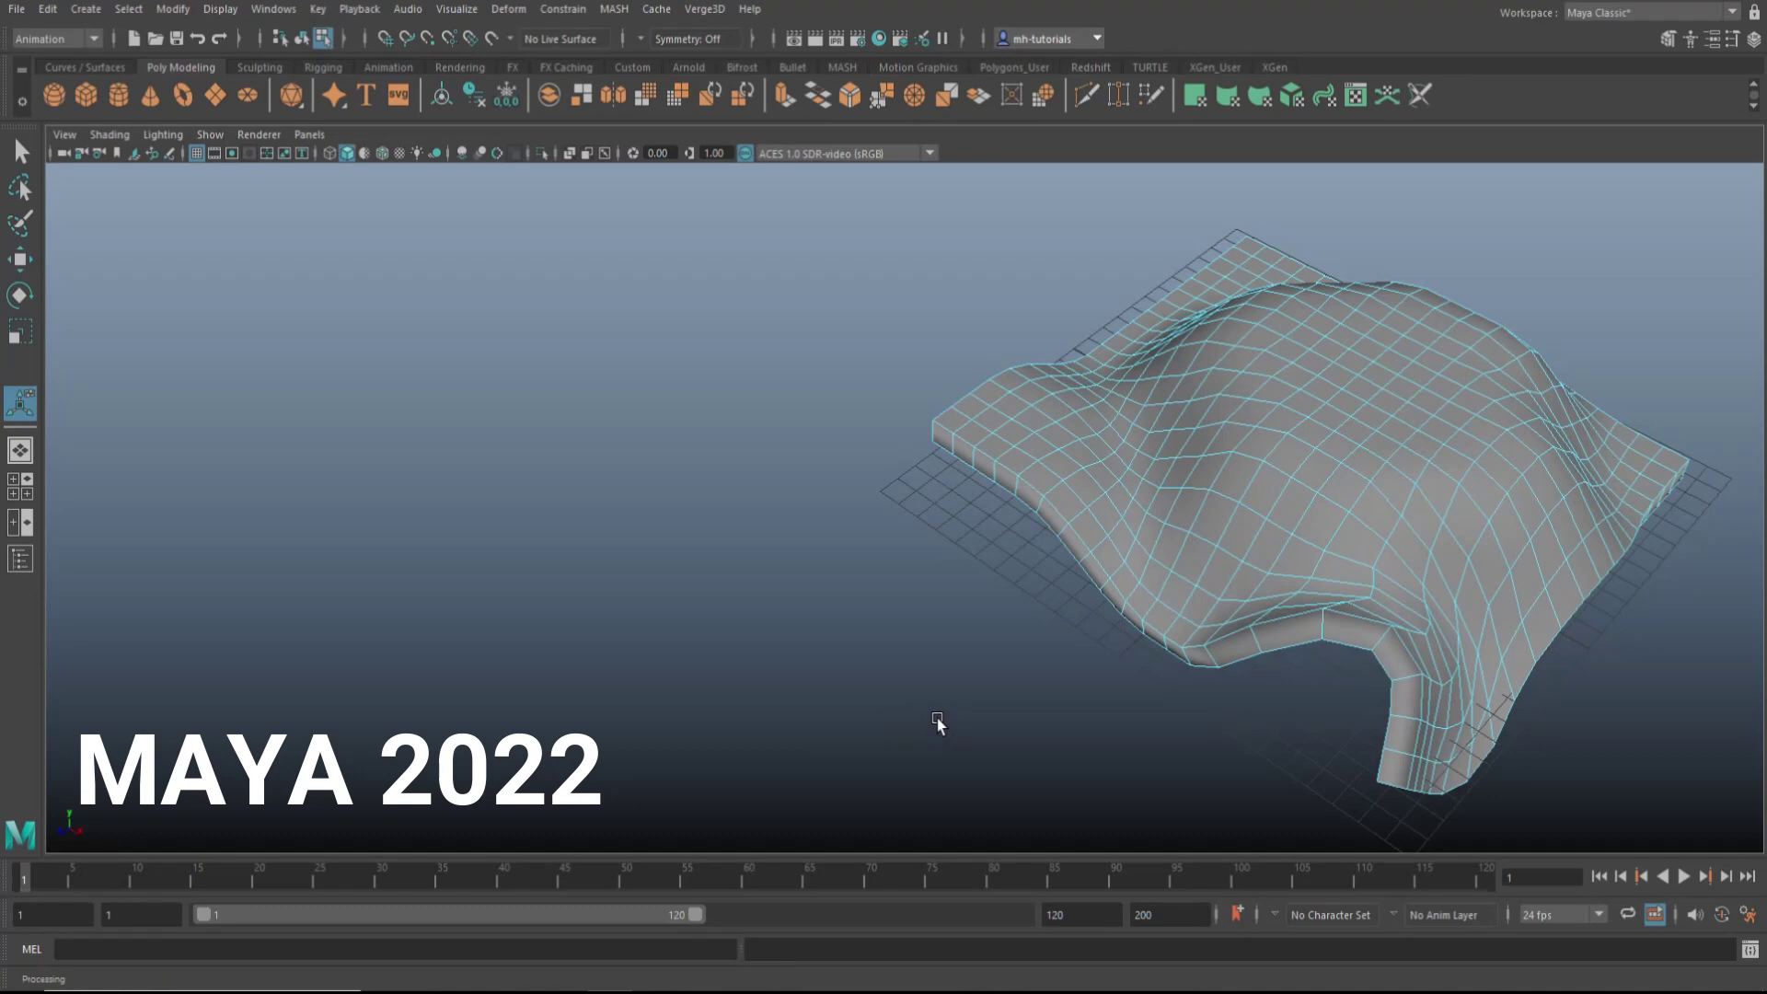